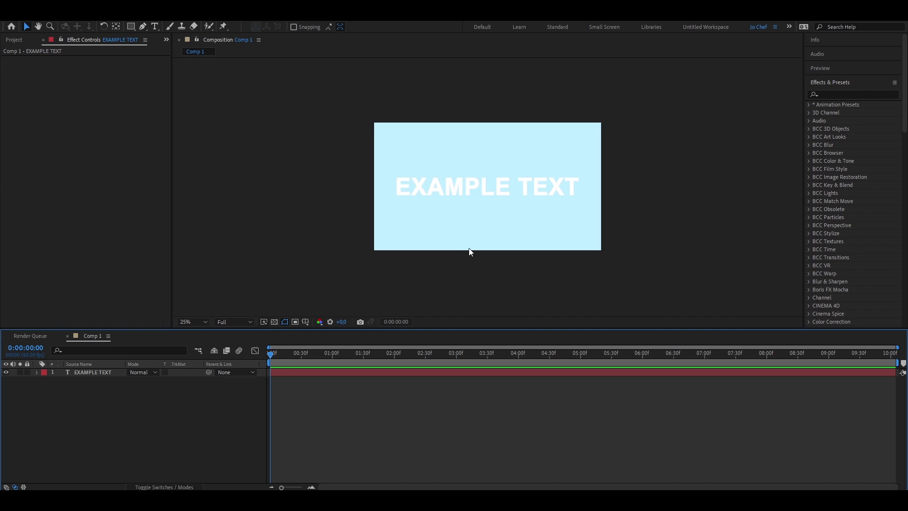
# Apply the Deep Glow effect to the EXAMPLE TEXT layer and enable its Unmult option
pyautogui.hotkey('ctrl', '5')
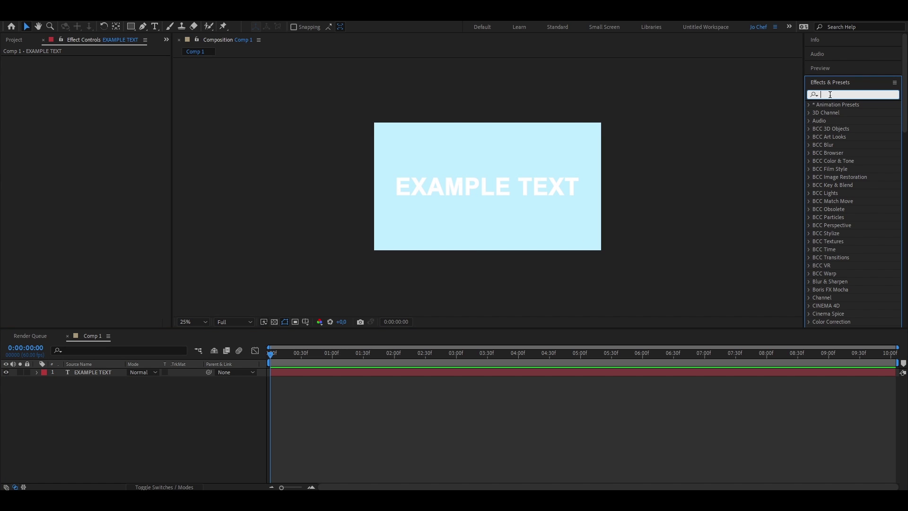
pyautogui.write('deep glo')
pyautogui.moveTo(843, 112); pyautogui.dragTo(430, 369)
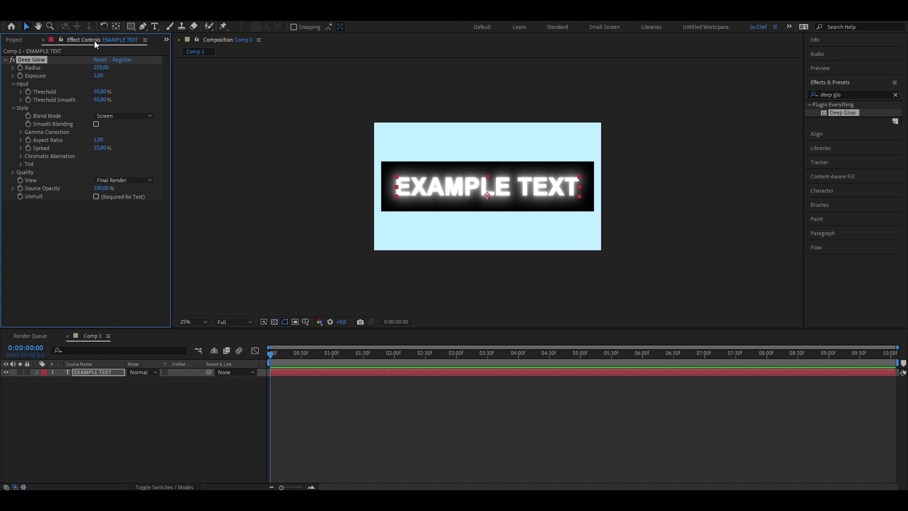
pyautogui.click(96, 197)
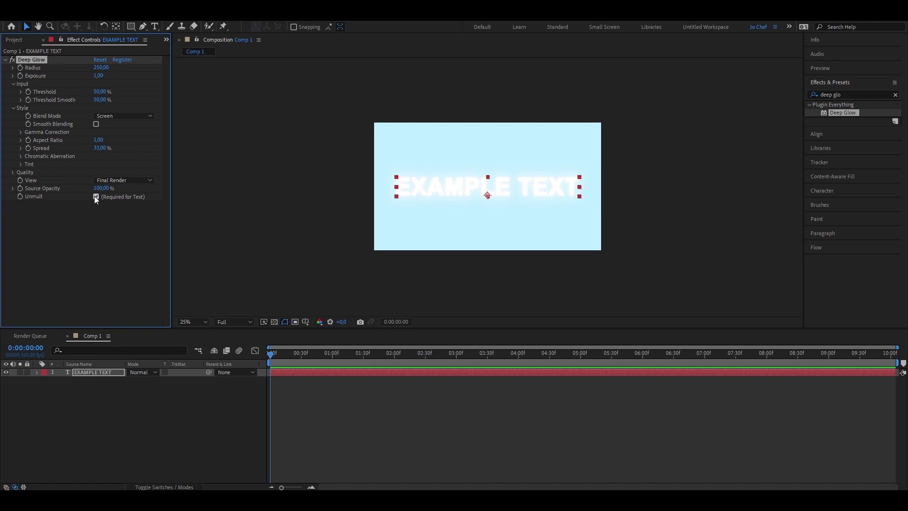
# Set the Deep Glow radius to 180 and its exposure to 0.6
pyautogui.click(100, 67)
pyautogui.write('180')
pyautogui.press('Return')
pyautogui.click(101, 77)
pyautogui.write('0.6')
pyautogui.press('Return')
# Apply the Perspective Drop Shadow effect to the text layer with 100% opacity, distance 10 and softness 30
pyautogui.click(824, 96)
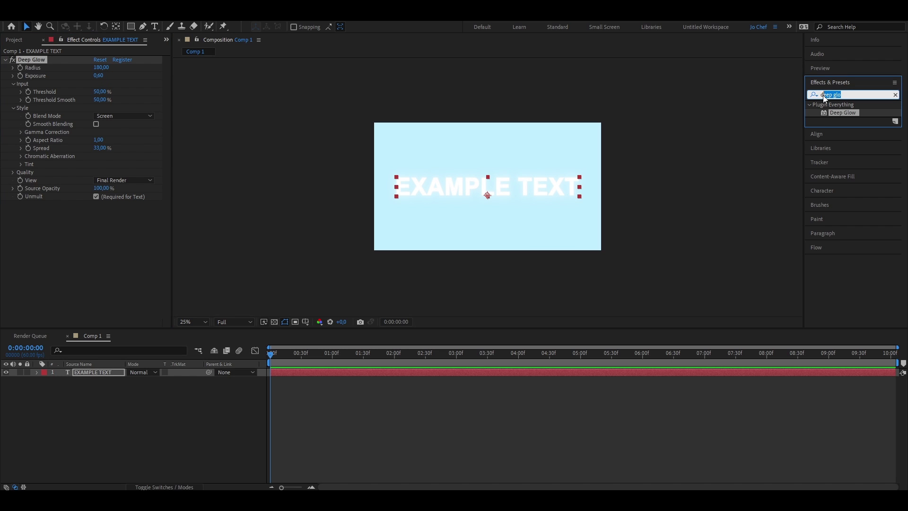
pyautogui.write('drop s')
pyautogui.moveTo(854, 144); pyautogui.dragTo(263, 373)
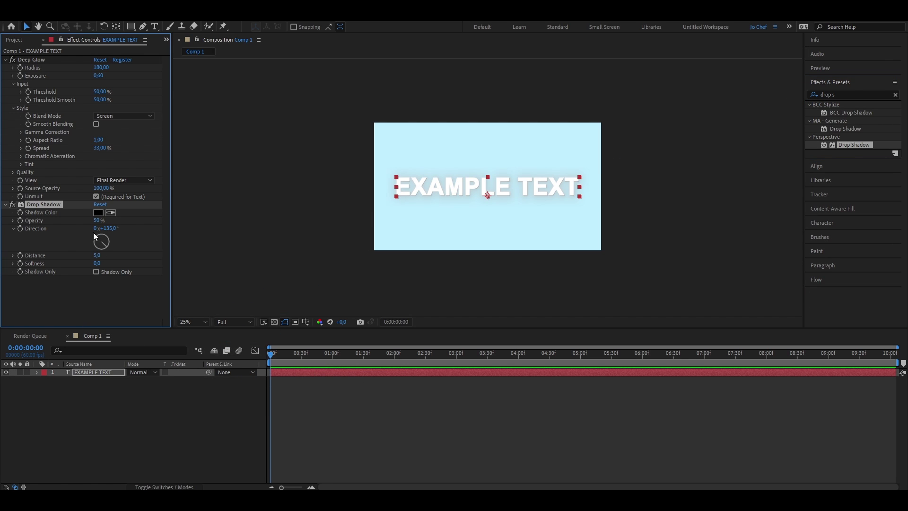
pyautogui.moveTo(97, 220); pyautogui.dragTo(169, 213)
pyautogui.click(97, 255)
pyautogui.write('1')
pyautogui.press('Return')
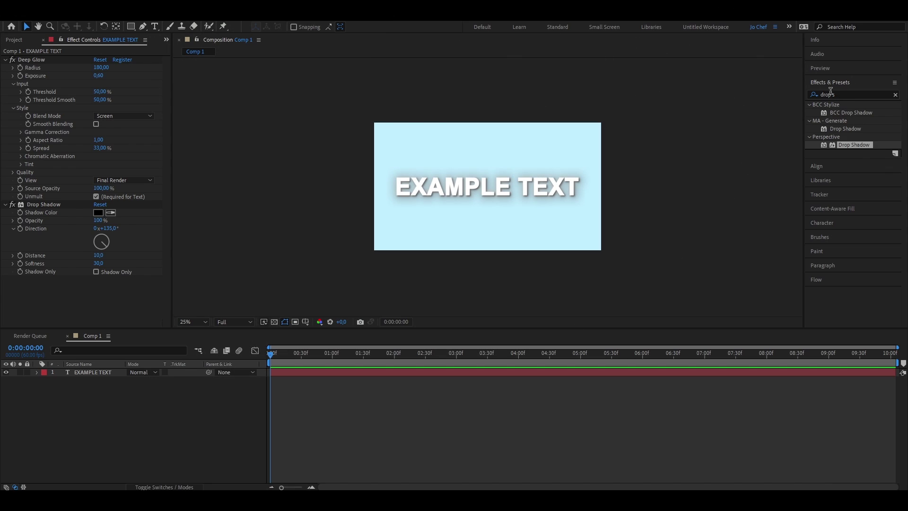
# Apply the Fade Up Words text animation preset to the EXAMPLE TEXT layer at the start of the timeline
pyautogui.tripleClick(830, 91)
pyautogui.write('fade up wor')
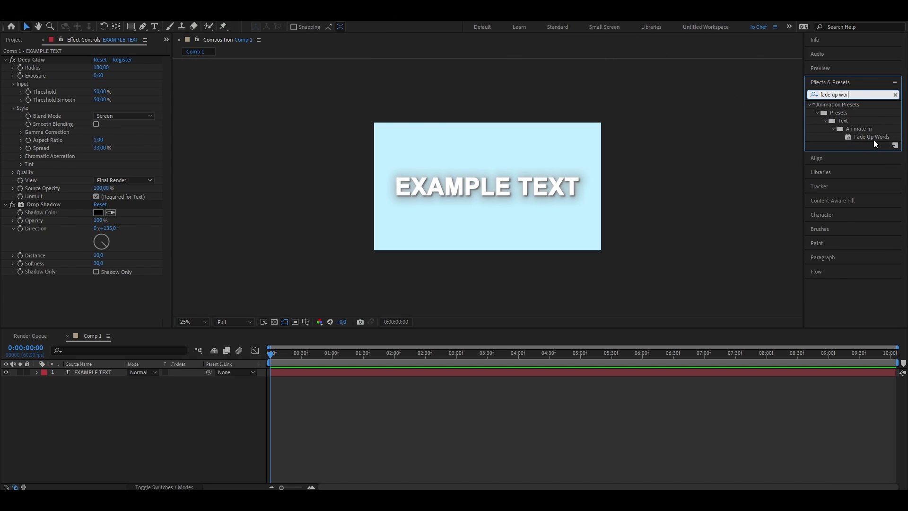
pyautogui.moveTo(873, 137); pyautogui.dragTo(282, 371)
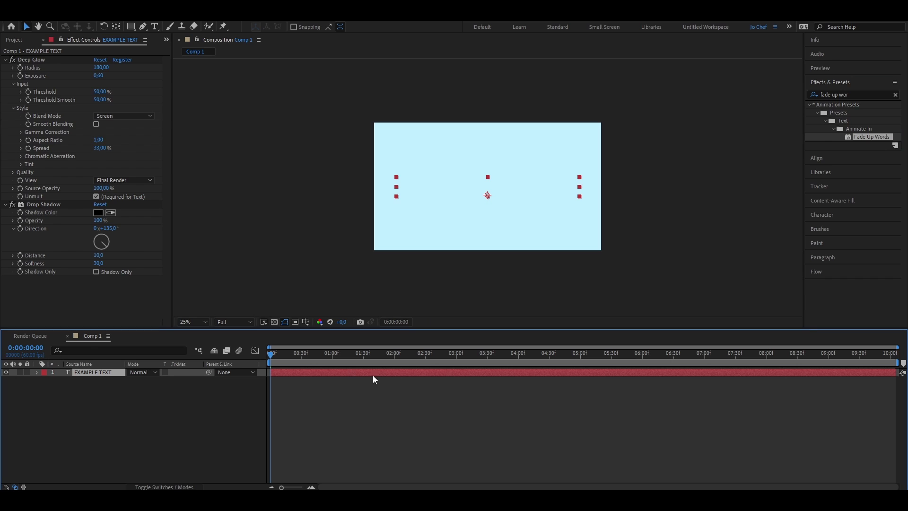
# Reveal the text layer's keyframes, move the final Range Selector Start keyframe to about 0:00:01:35, and preview from the beginning
pyautogui.press('u')
pyautogui.click(341, 356)
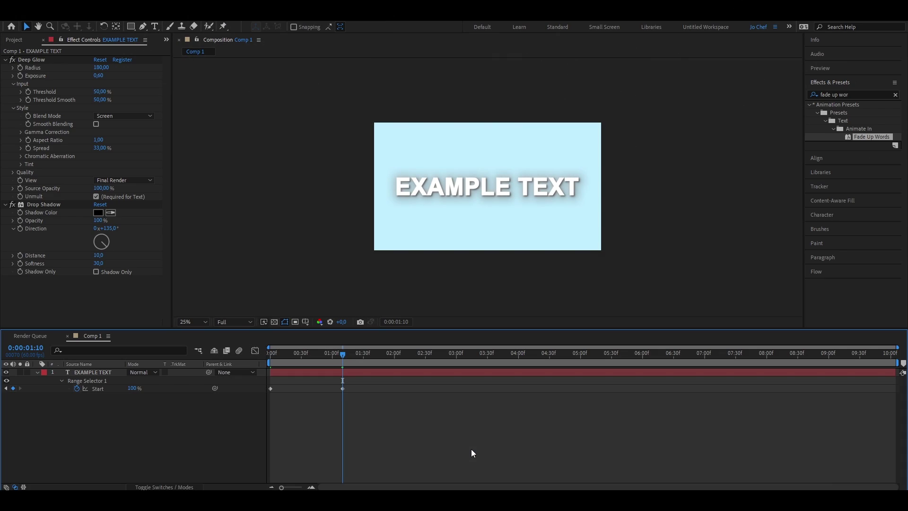
pyautogui.click(342, 388)
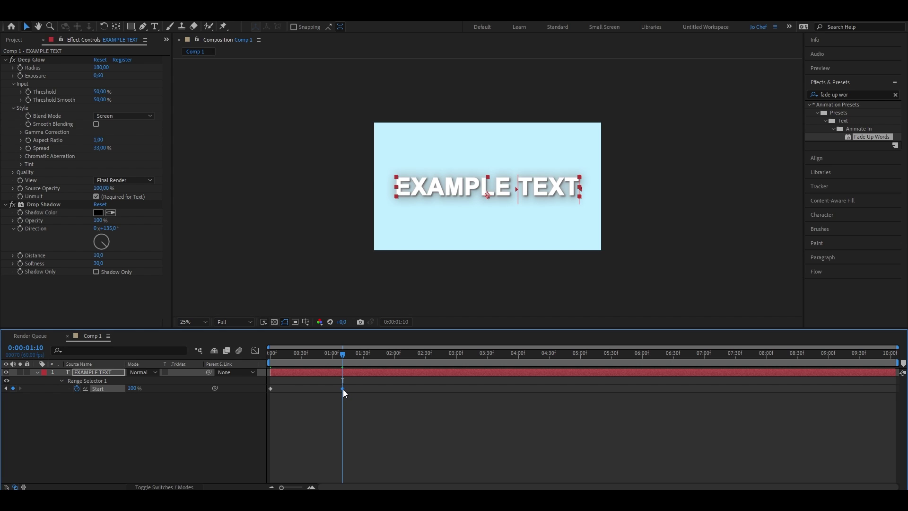
pyautogui.moveTo(342, 389); pyautogui.dragTo(369, 388)
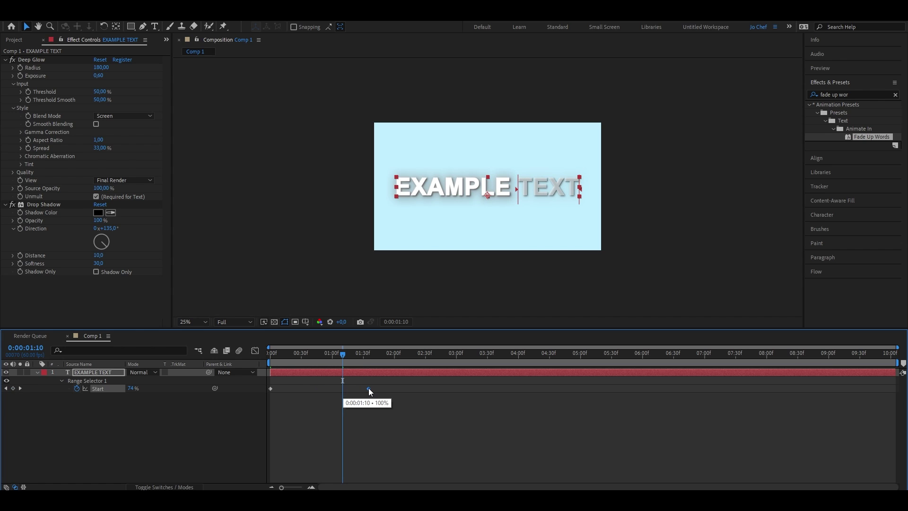
pyautogui.moveTo(343, 360); pyautogui.dragTo(265, 362)
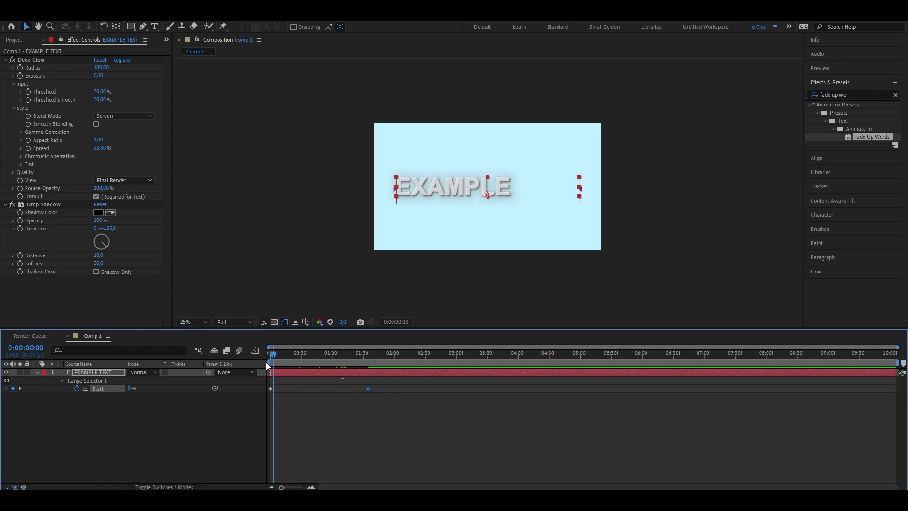
pyautogui.press('space')
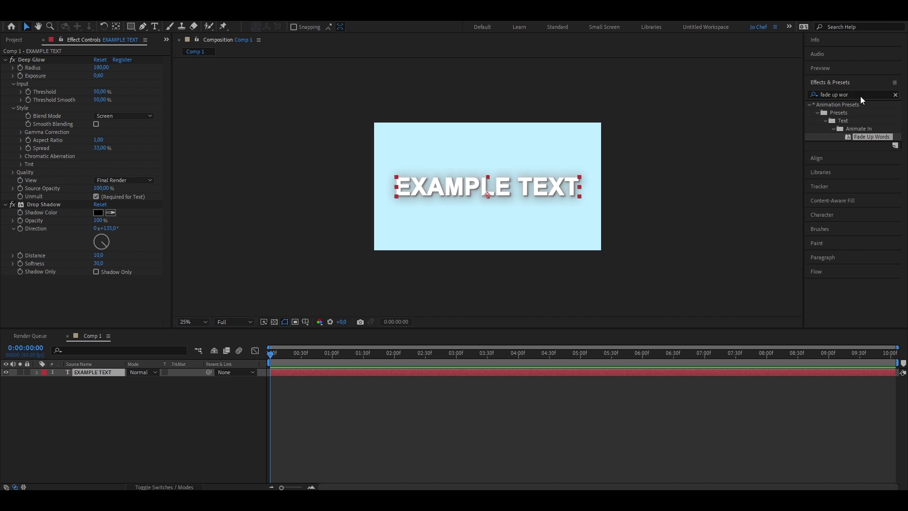
# Apply CC Burn Film to the text layer and keyframe its Burn value at 100 at the start of the timeline
pyautogui.click(861, 95)
pyautogui.write('cc burn film')
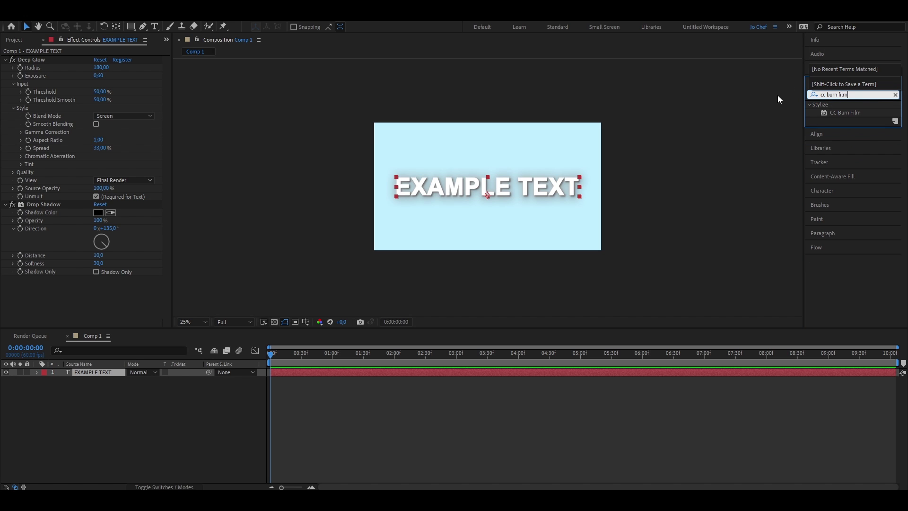
pyautogui.moveTo(859, 111)
pyautogui.mouseDown()
pyautogui.moveTo(299, 361)
pyautogui.moveTo(314, 374)
pyautogui.mouseUp()
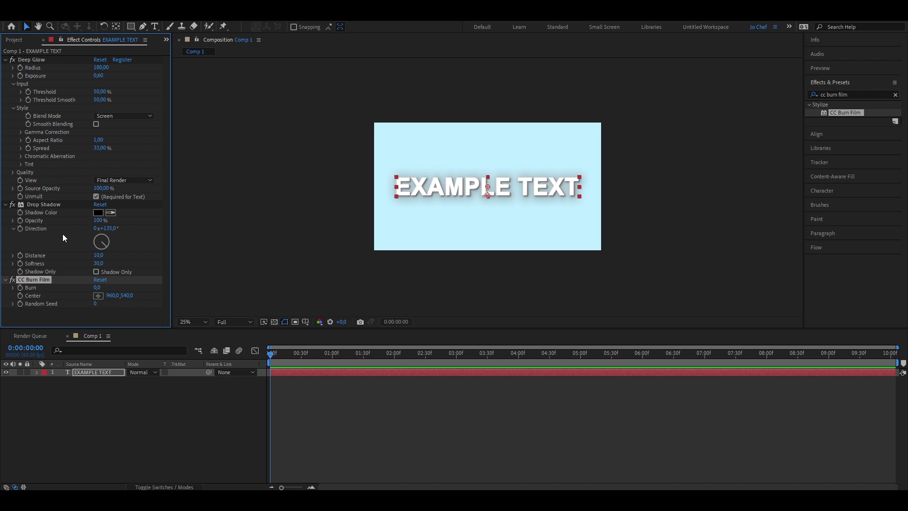
pyautogui.hotkey('ctrl', '`')
pyautogui.click(19, 85)
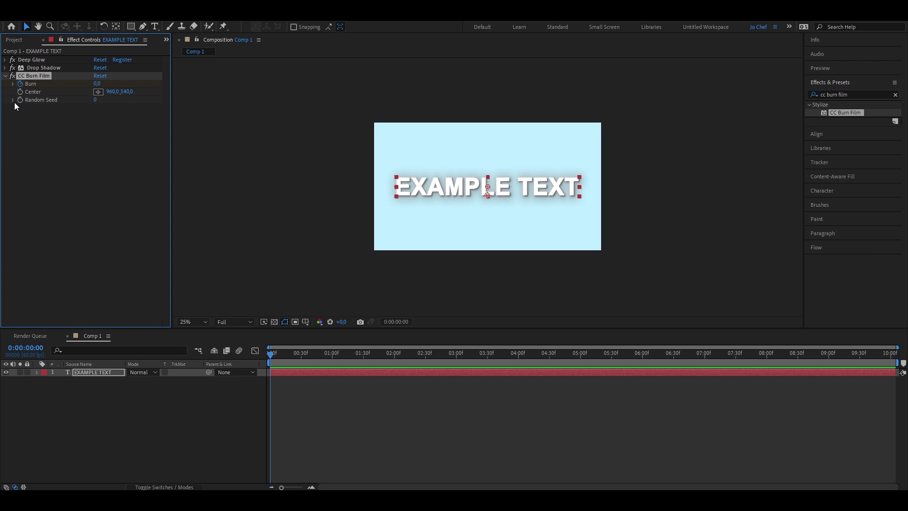
pyautogui.click(93, 83)
pyautogui.moveTo(146, 82); pyautogui.dragTo(204, 167)
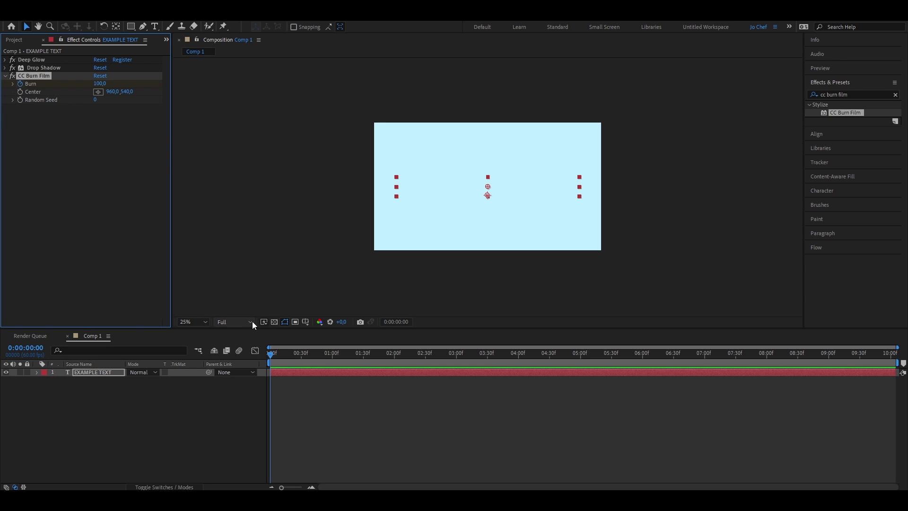
# Keyframe the CC Burn Film Burn value at 0 at 0:00:02:01 and scrub through the text's burn-in
pyautogui.click(395, 355)
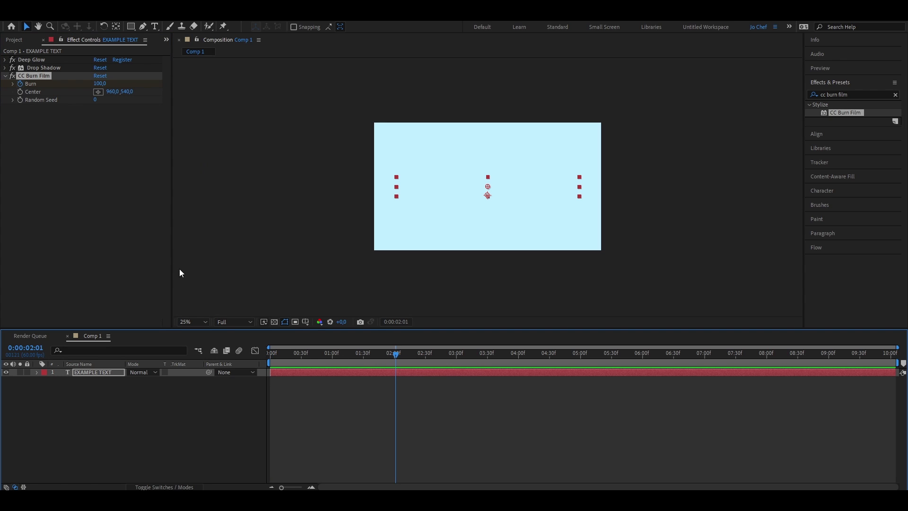
pyautogui.click(100, 84)
pyautogui.write('0')
pyautogui.press('Return')
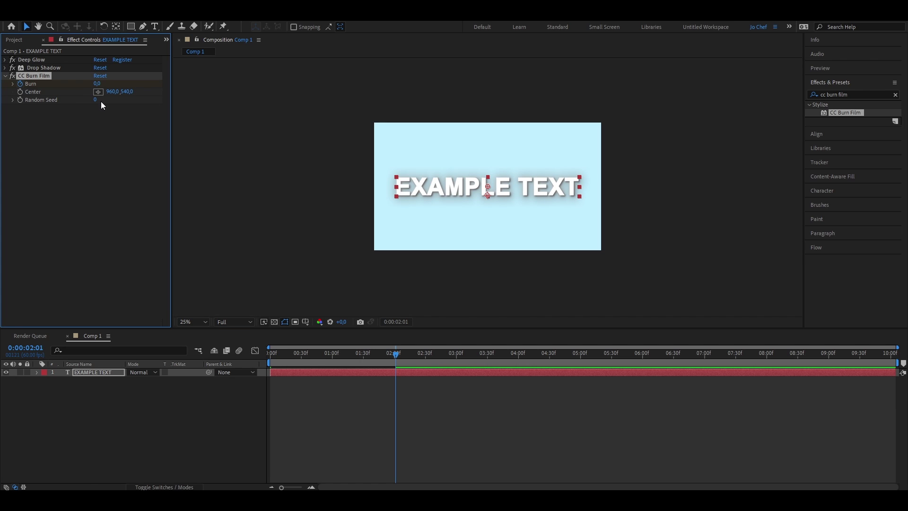
pyautogui.click(404, 355)
pyautogui.moveTo(402, 353)
pyautogui.mouseDown()
pyautogui.moveTo(260, 362)
pyautogui.moveTo(228, 349)
pyautogui.mouseUp()
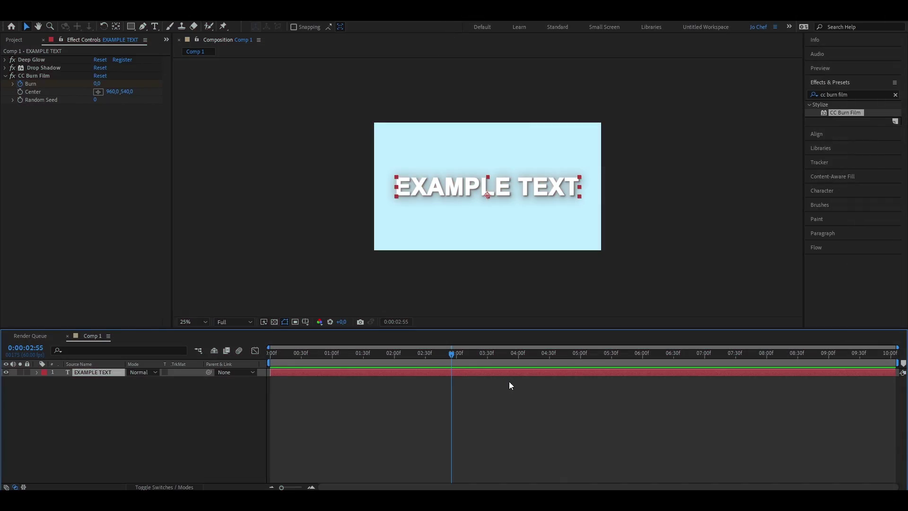
# Increase the CC Burn Film Burn value at 0:00:07:31 and scrub back through the text's burn-out
pyautogui.click(628, 355)
pyautogui.click(34, 76)
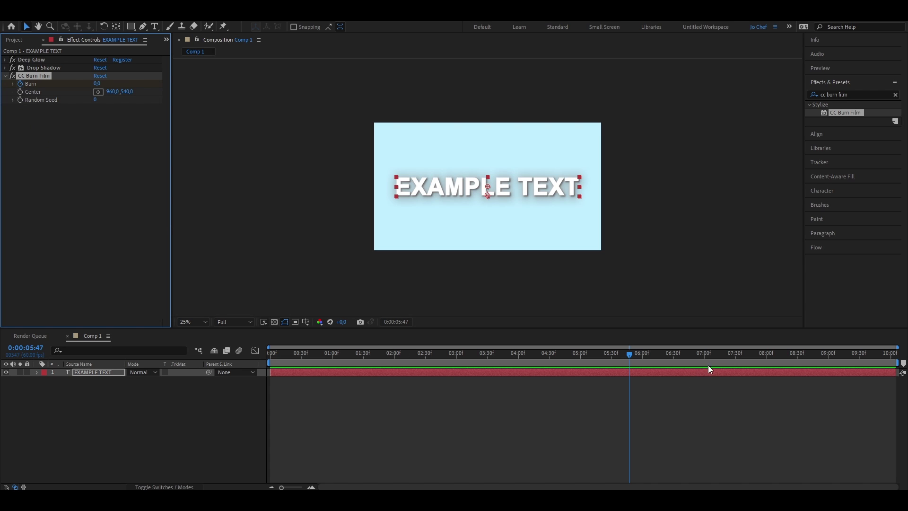
pyautogui.click(736, 353)
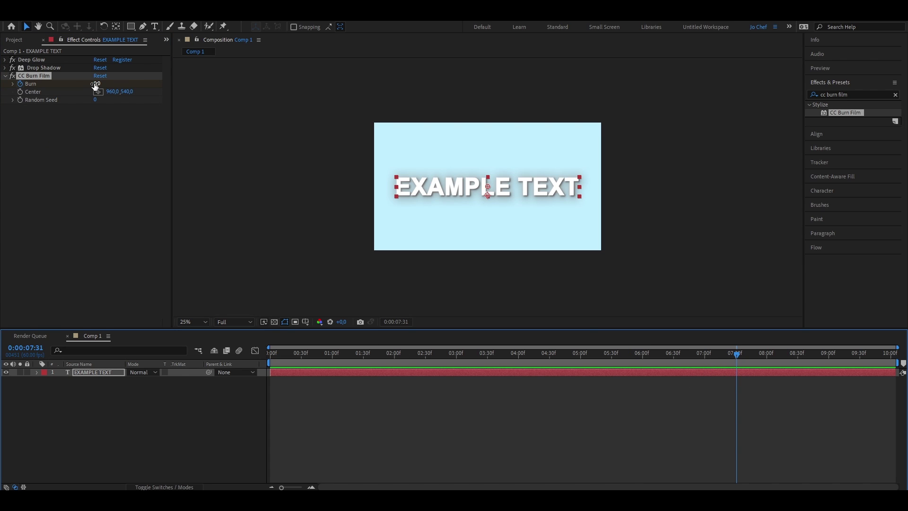
pyautogui.moveTo(104, 84); pyautogui.dragTo(146, 83)
pyautogui.moveTo(708, 354); pyautogui.dragTo(600, 355)
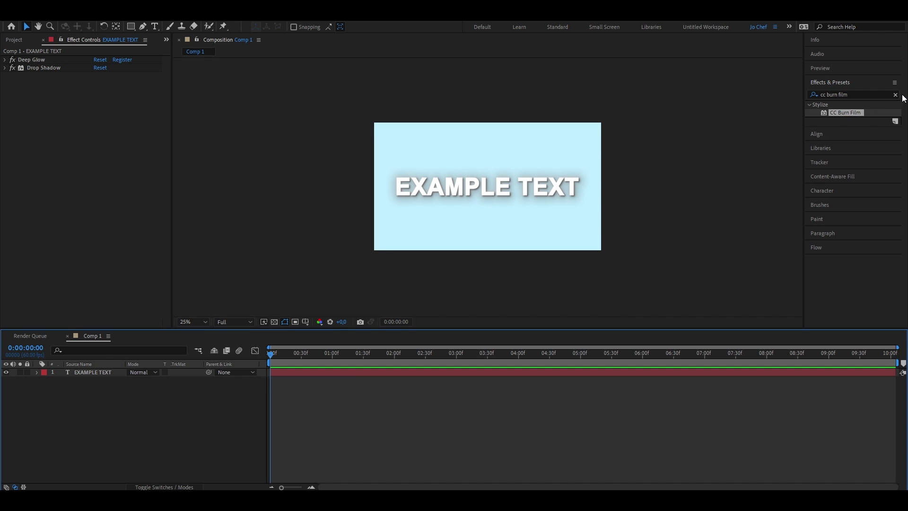
# Apply the Gradient Ramp effect to the text layer and move it above Deep Glow in the effect order
pyautogui.click(894, 94)
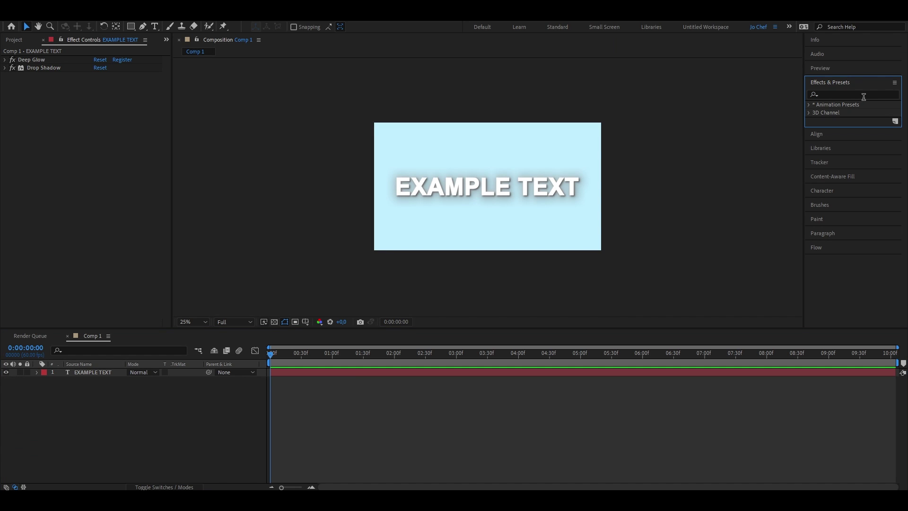
pyautogui.write('gradient ramp')
pyautogui.moveTo(847, 112); pyautogui.dragTo(290, 372)
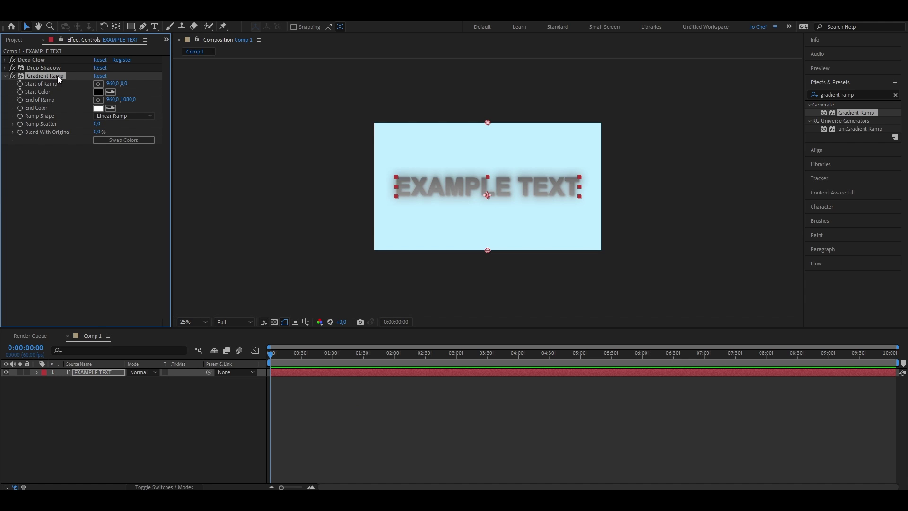
pyautogui.hotkey('ctrl', '`')
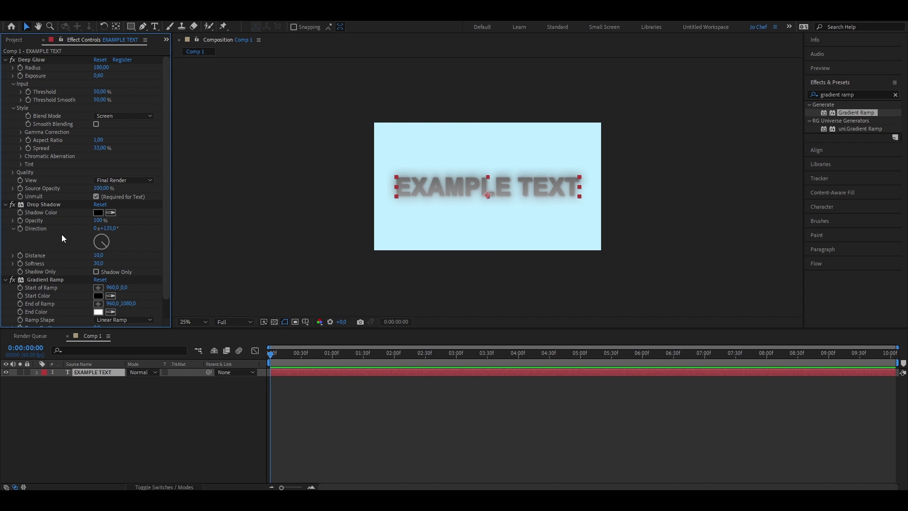
pyautogui.moveTo(43, 280); pyautogui.dragTo(38, 60)
pyautogui.hotkey('ctrl', '`')
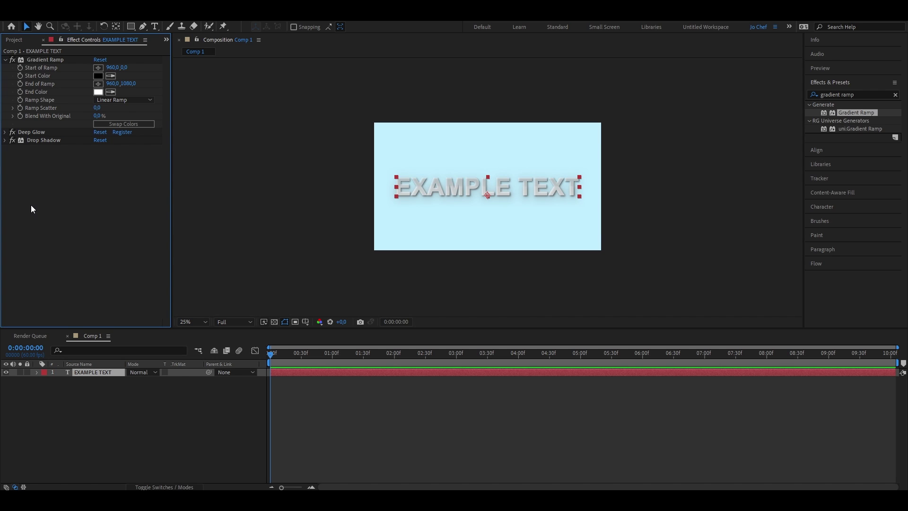
pyautogui.click(189, 393)
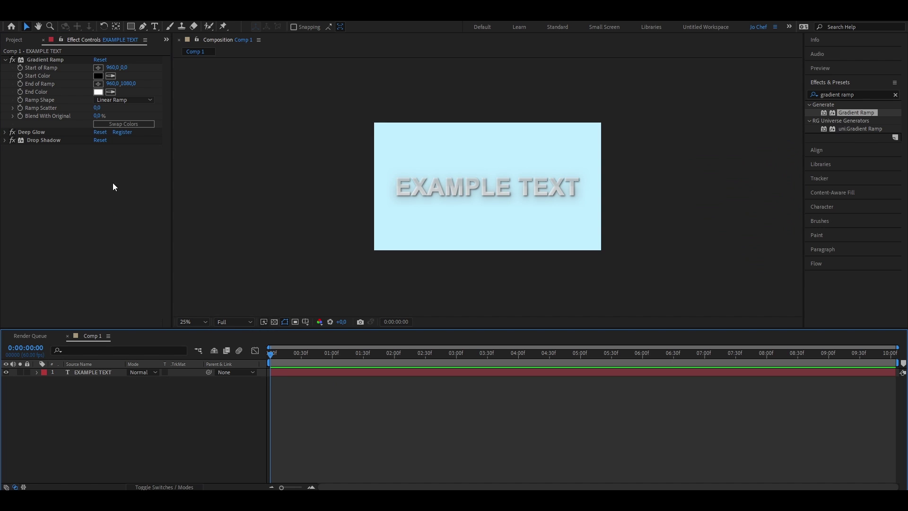
# Set the Gradient Ramp start color to a bright, fully saturated green
pyautogui.click(98, 75)
pyautogui.click(735, 216)
pyautogui.click(790, 237)
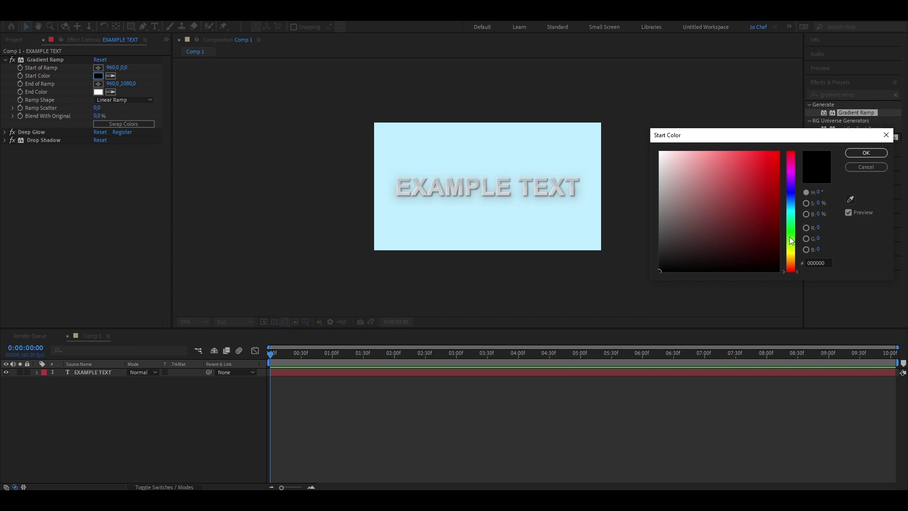
pyautogui.click(779, 154)
pyautogui.press('Return')
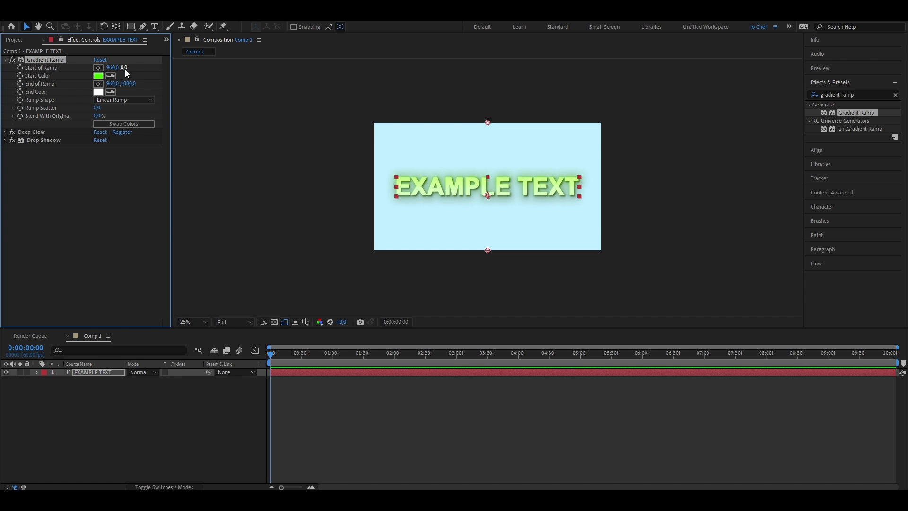
# Try different vertical positions for the Gradient Ramp's start point
pyautogui.moveTo(123, 67); pyautogui.dragTo(265, 81)
pyautogui.moveTo(128, 69); pyautogui.dragTo(3, 82)
pyautogui.click(112, 174)
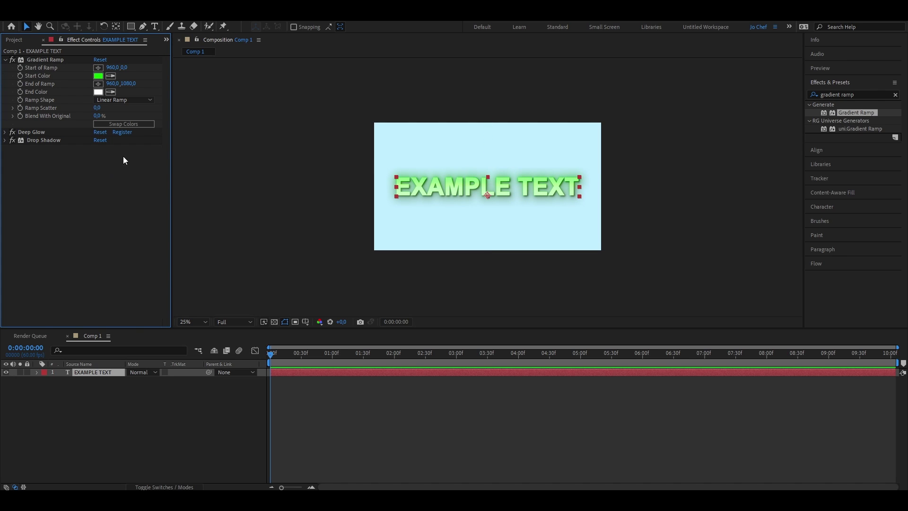
# Swap the Gradient Ramp's start and end colors and adjust the vertical position of its end point
pyautogui.click(114, 125)
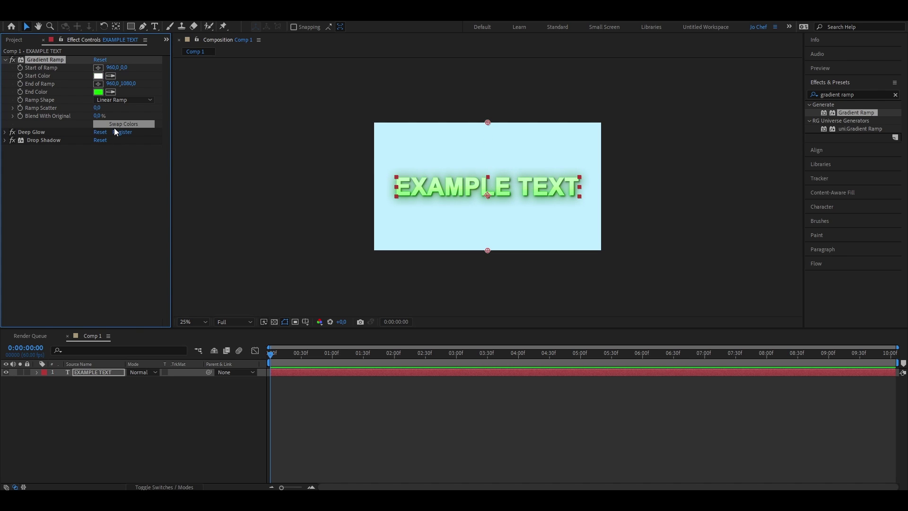
pyautogui.moveTo(128, 84); pyautogui.dragTo(283, 96)
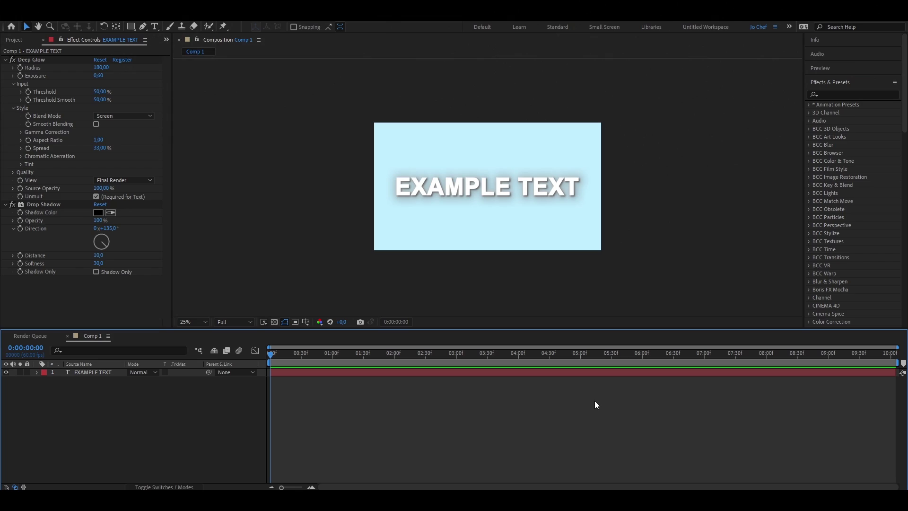
# Apply the Bevel Alpha effect to the text layer and move it above Deep Glow in the effect order
pyautogui.click(841, 93)
pyautogui.write('beve')
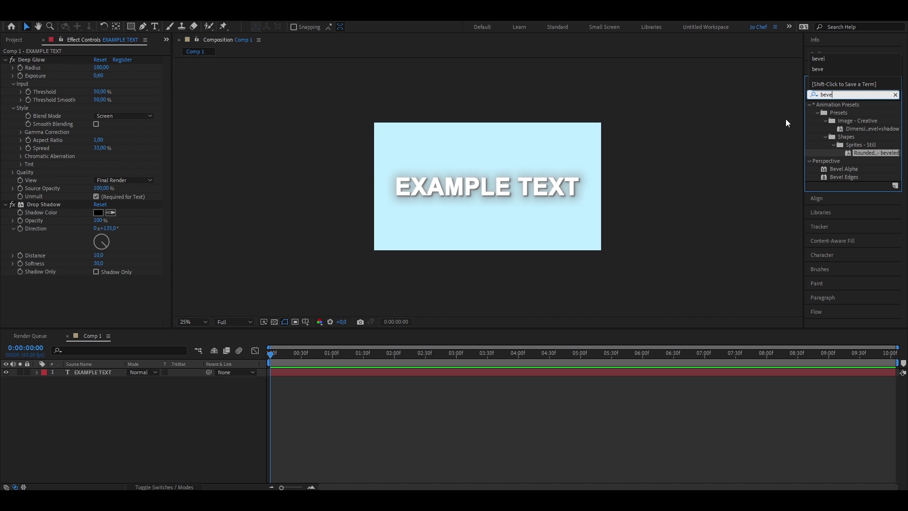
pyautogui.click(870, 153)
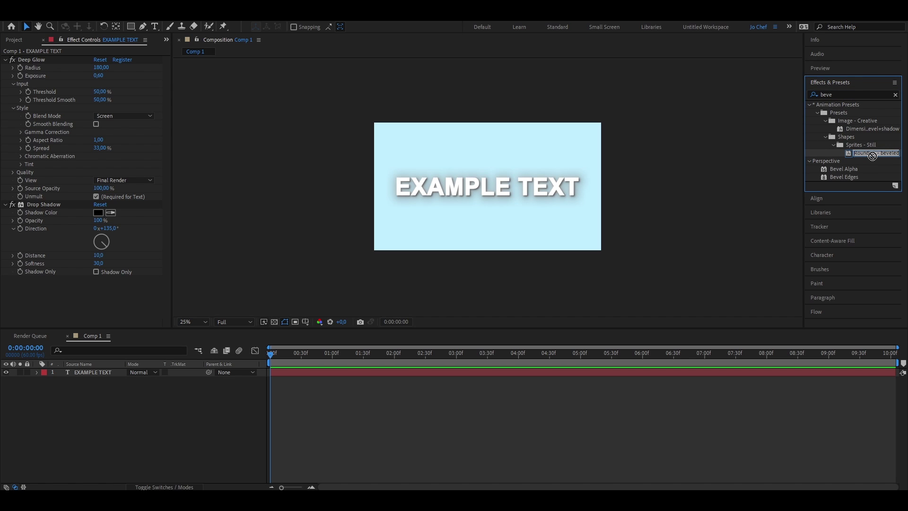
pyautogui.moveTo(872, 156); pyautogui.dragTo(453, 410)
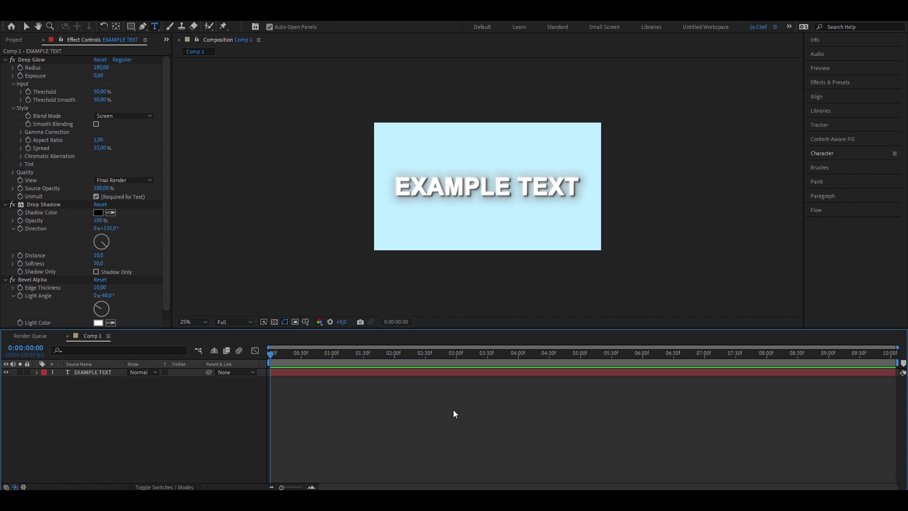
pyautogui.moveTo(32, 279); pyautogui.dragTo(48, 62)
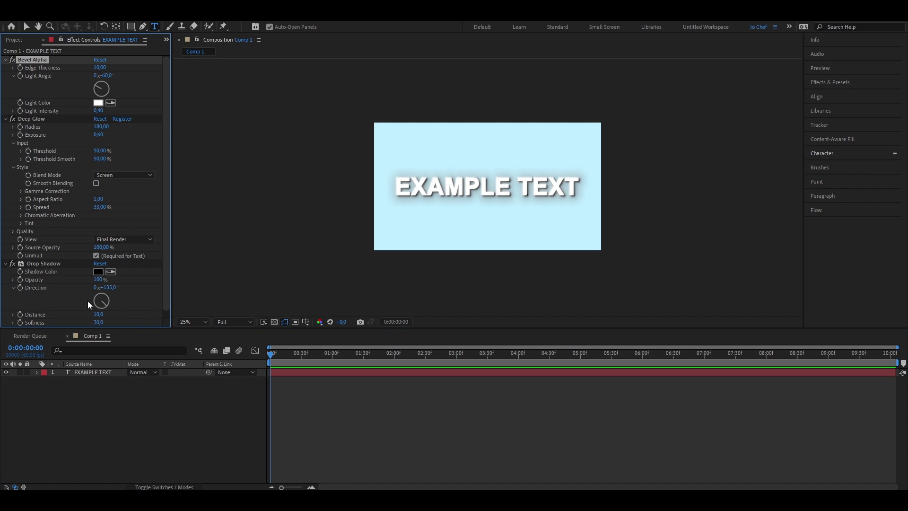
pyautogui.click(356, 455)
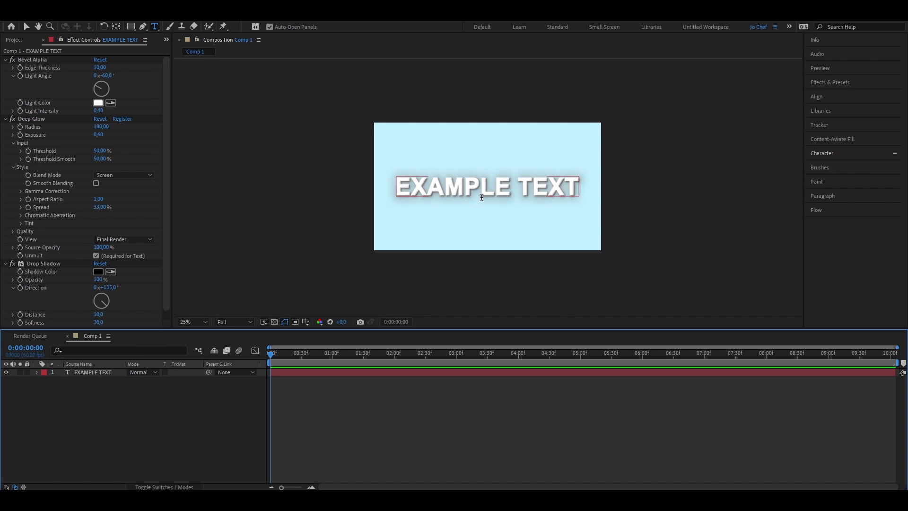
# Examine the beveled letter edges up close and toggle the Bevel Alpha effect to compare the text
pyautogui.press('.')
pyautogui.press('.')
pyautogui.press('.')
pyautogui.press('.')
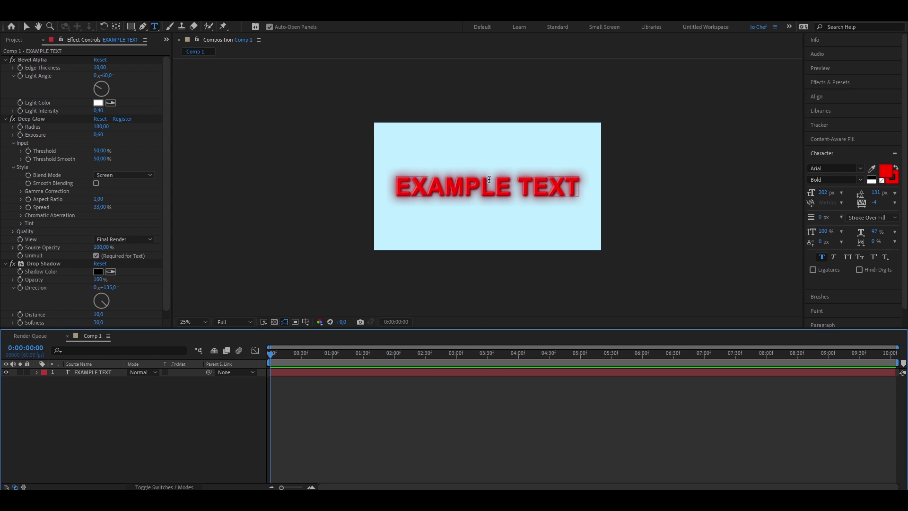
pyautogui.press('.')
pyautogui.press('.')
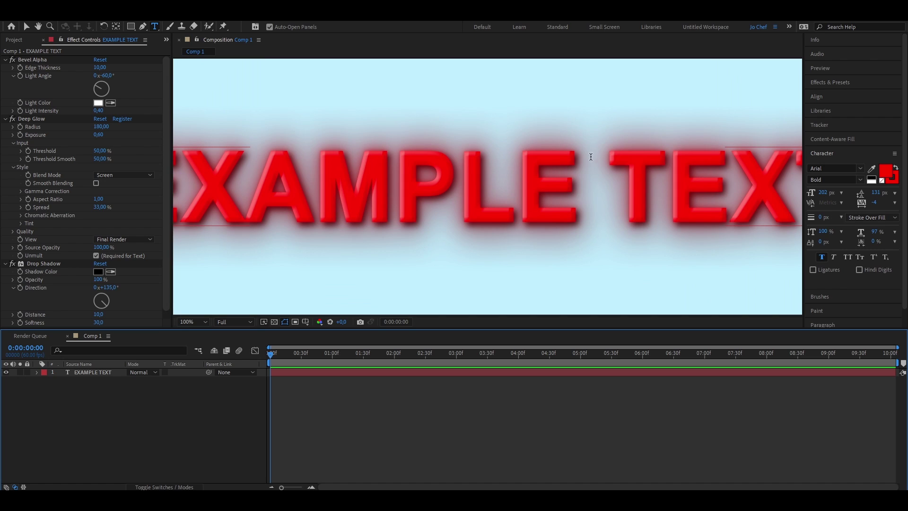
pyautogui.click(13, 60)
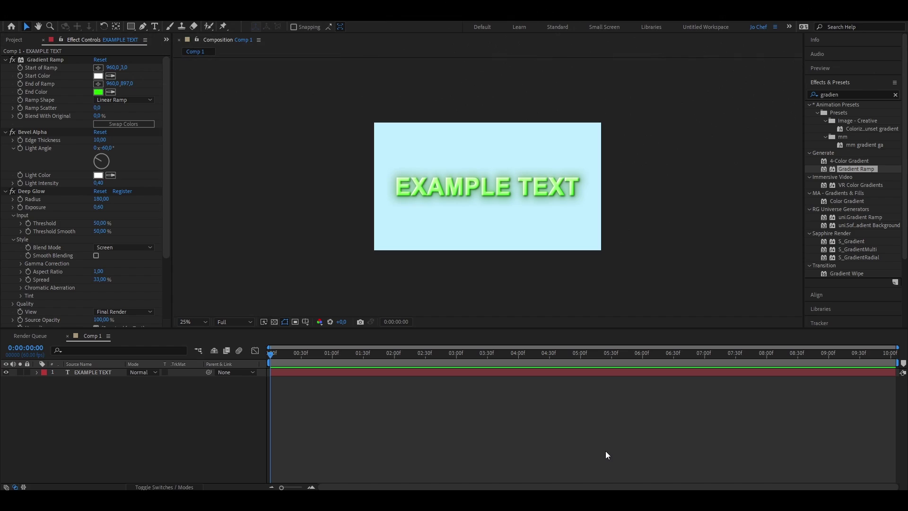
pyautogui.click(322, 238)
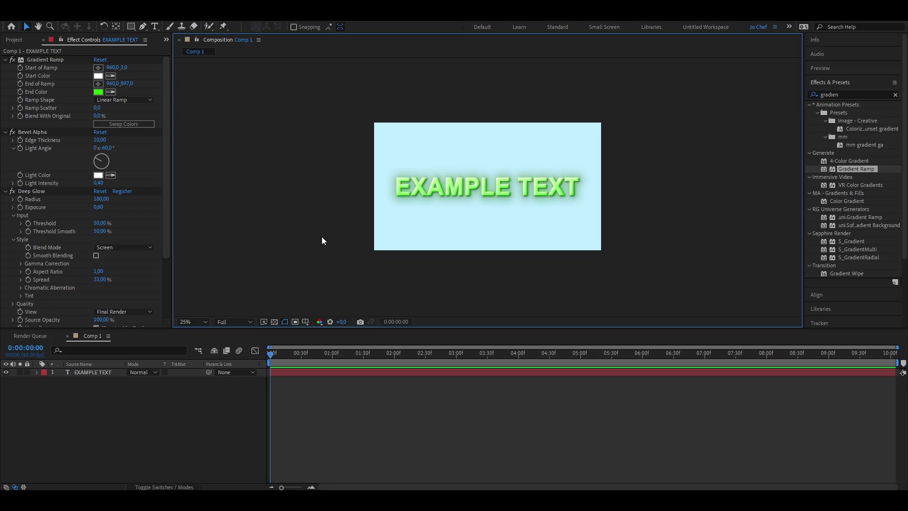
pyautogui.click(45, 60)
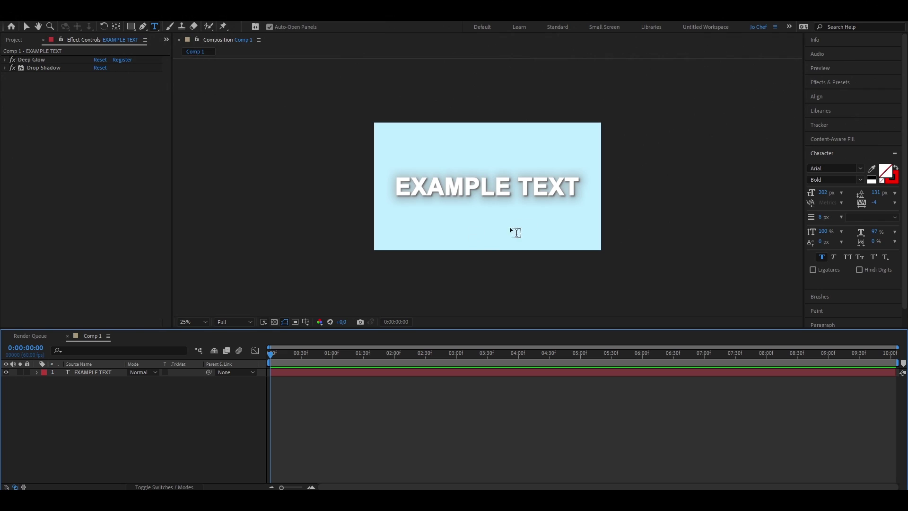
# Give only the word TEXT a red stroke with a width of 6 px
pyautogui.doubleClick(546, 193)
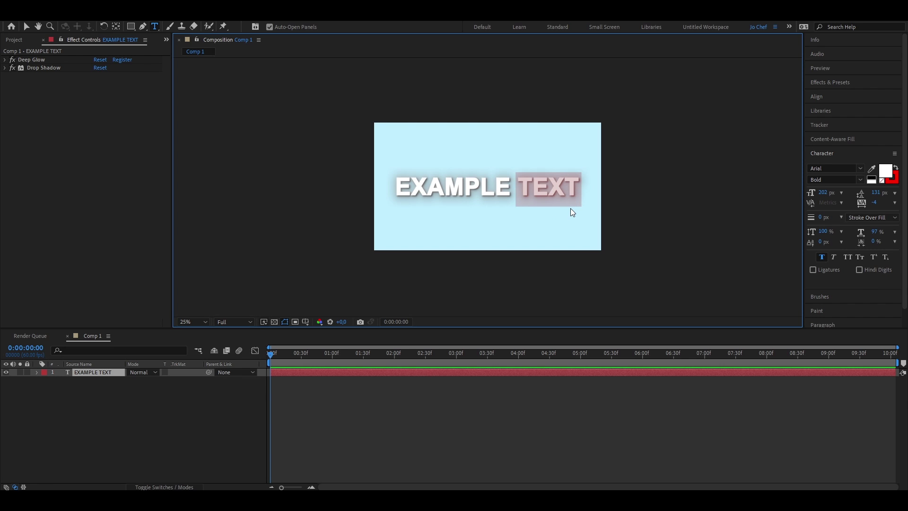
pyautogui.click(823, 153)
pyautogui.click(823, 153)
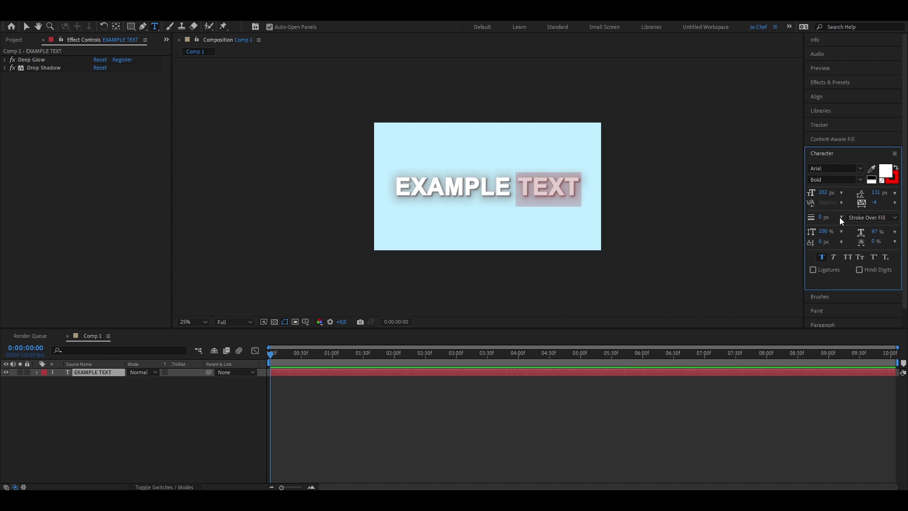
pyautogui.click(888, 183)
pyautogui.click(823, 218)
pyautogui.write('6')
pyautogui.press('Return')
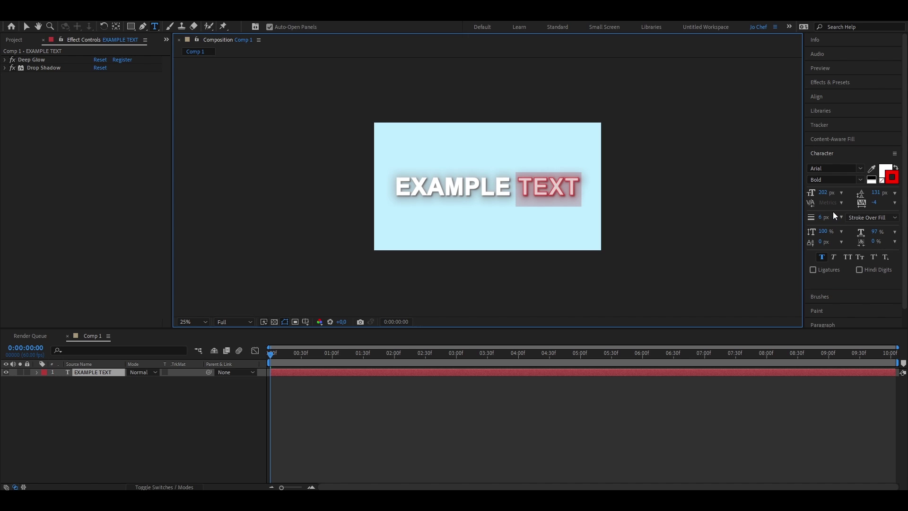
# Remove the fill color from the word TEXT so only its stroke remains
pyautogui.click(884, 171)
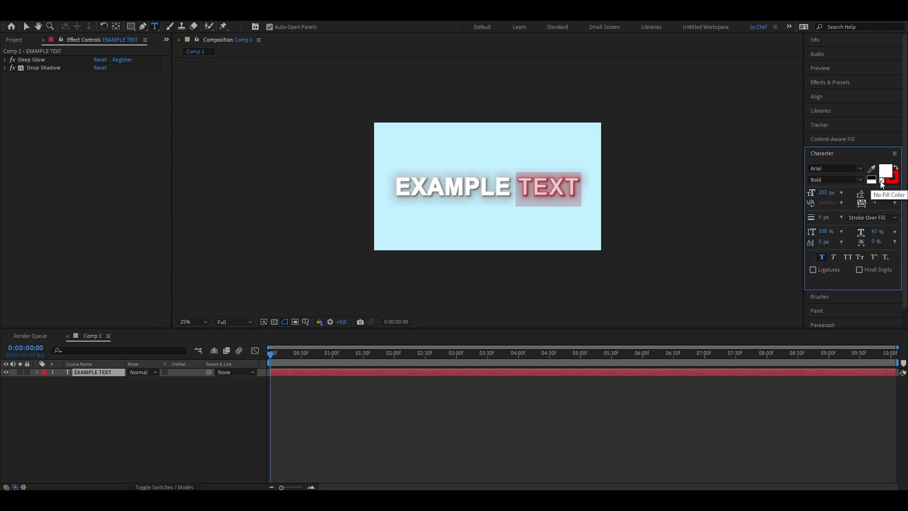
pyautogui.click(881, 182)
pyautogui.press('Escape')
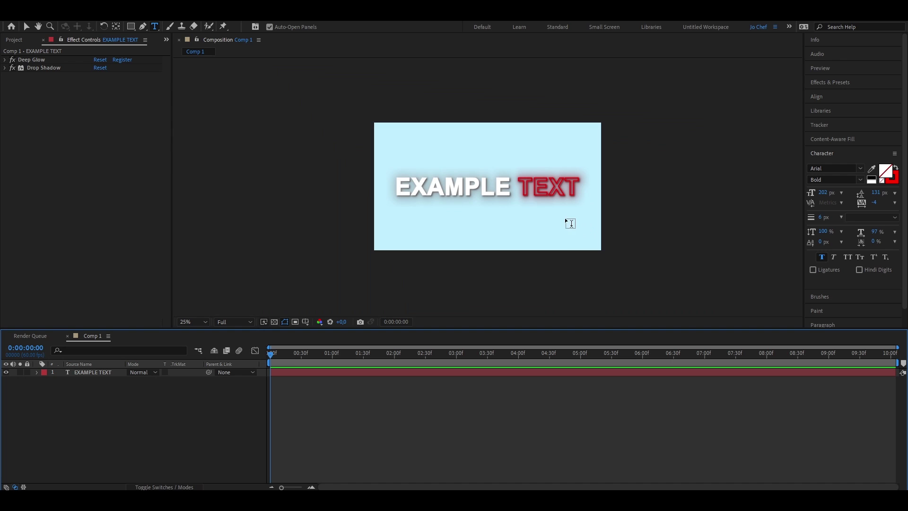
# Try a thinner stroke on the word TEXT and set its width back to 6 px
pyautogui.press('.')
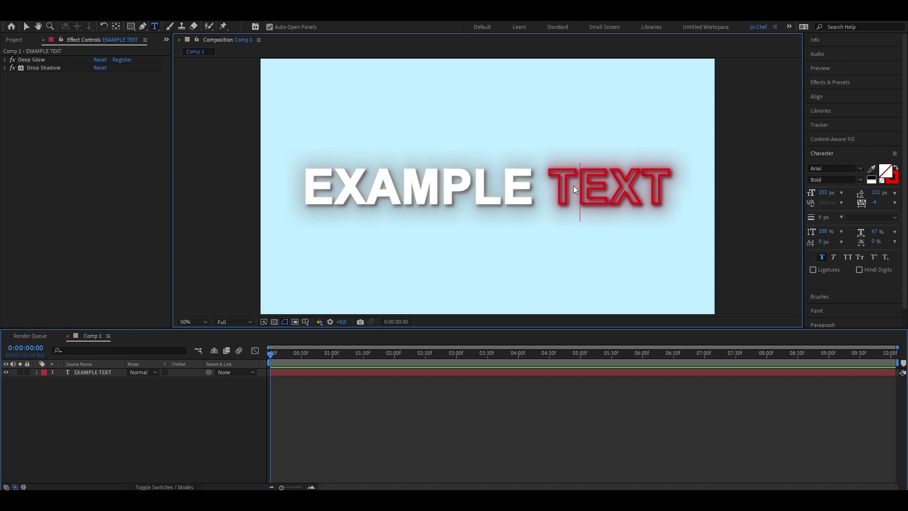
pyautogui.doubleClick(593, 196)
pyautogui.moveTo(821, 217)
pyautogui.mouseDown()
pyautogui.moveTo(829, 217)
pyautogui.moveTo(819, 217)
pyautogui.mouseUp()
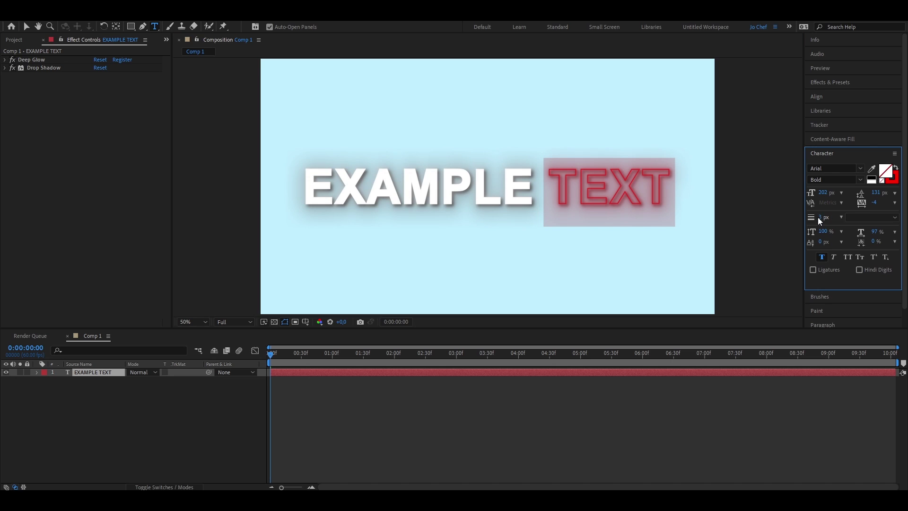
pyautogui.click(820, 217)
pyautogui.write('6')
pyautogui.press('Return')
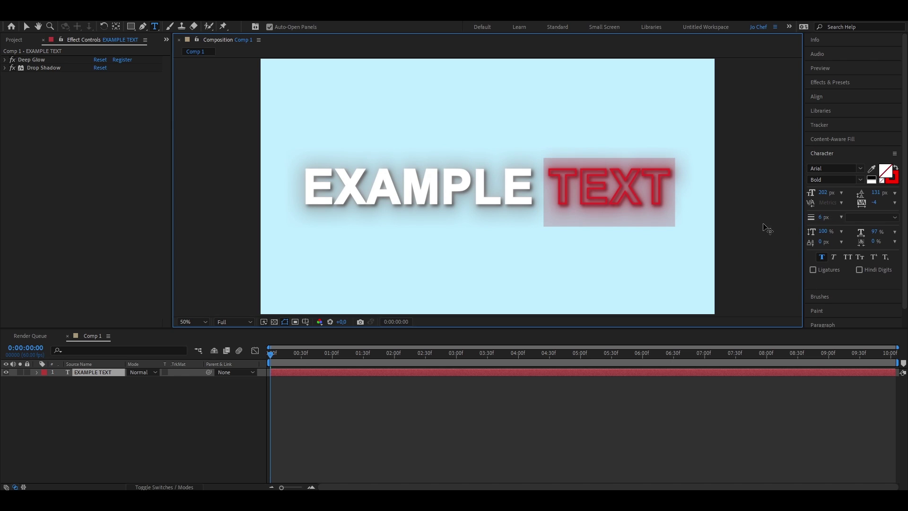
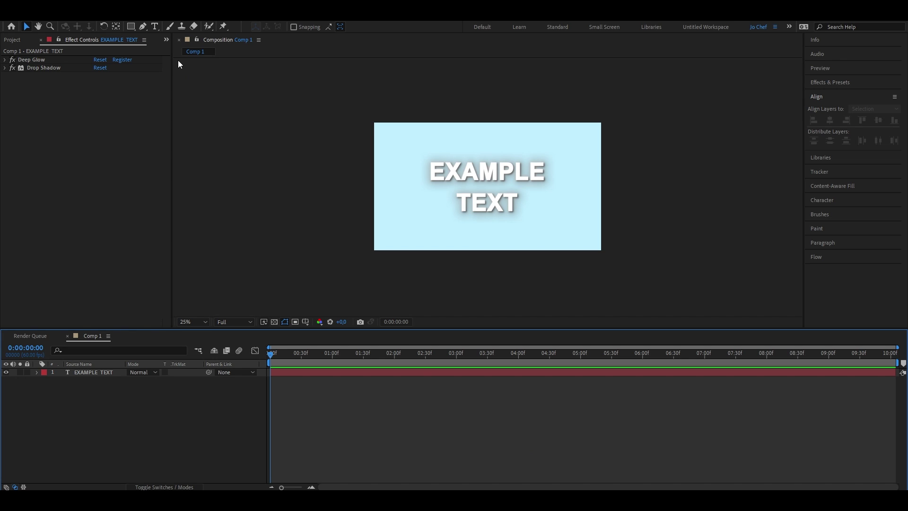
# Set the Pen tool to draw with no fill and a solid color stroke
pyautogui.click(143, 26)
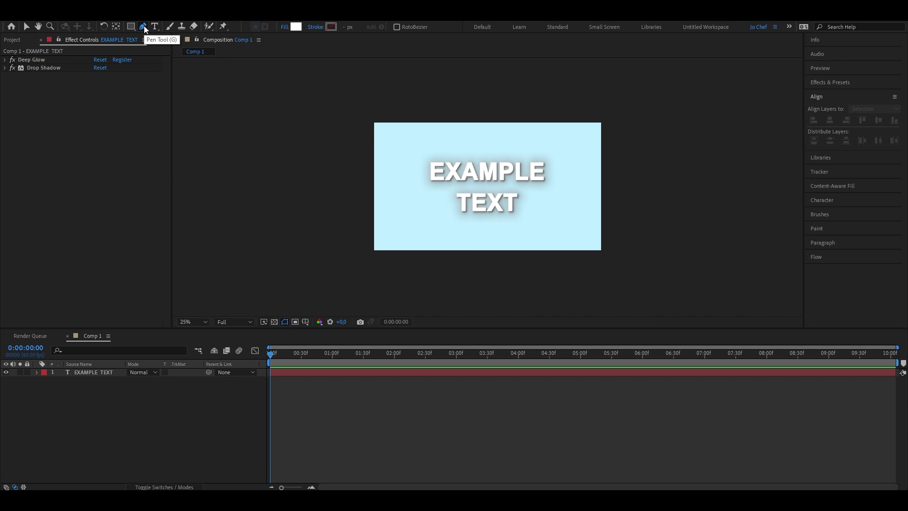
pyautogui.click(283, 27)
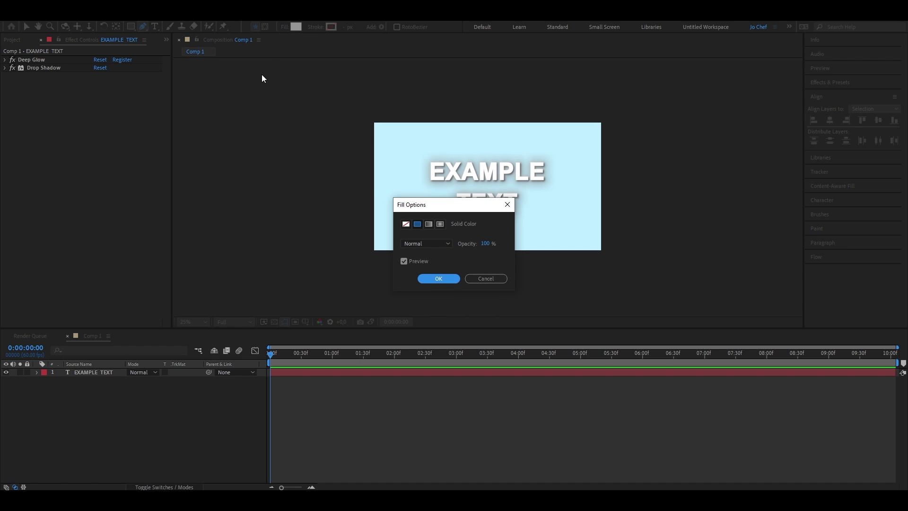
pyautogui.click(406, 224)
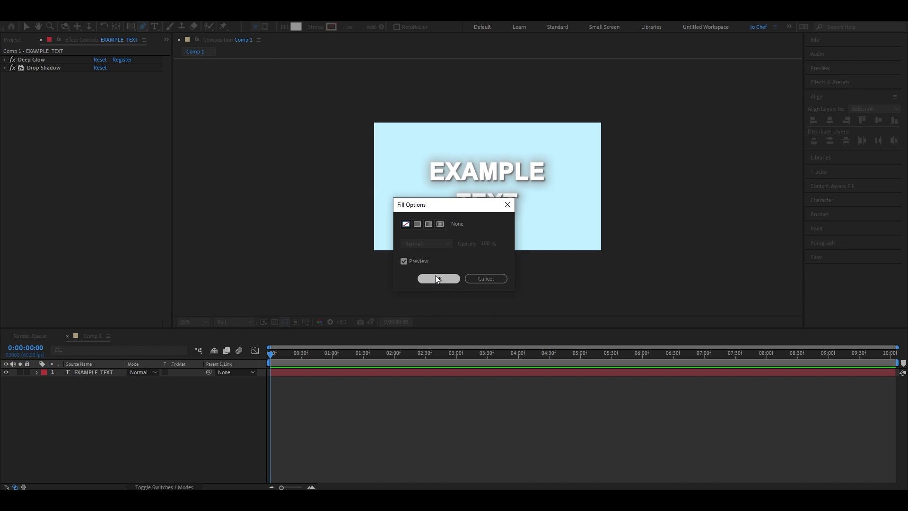
pyautogui.click(437, 278)
pyautogui.click(317, 28)
pyautogui.click(417, 224)
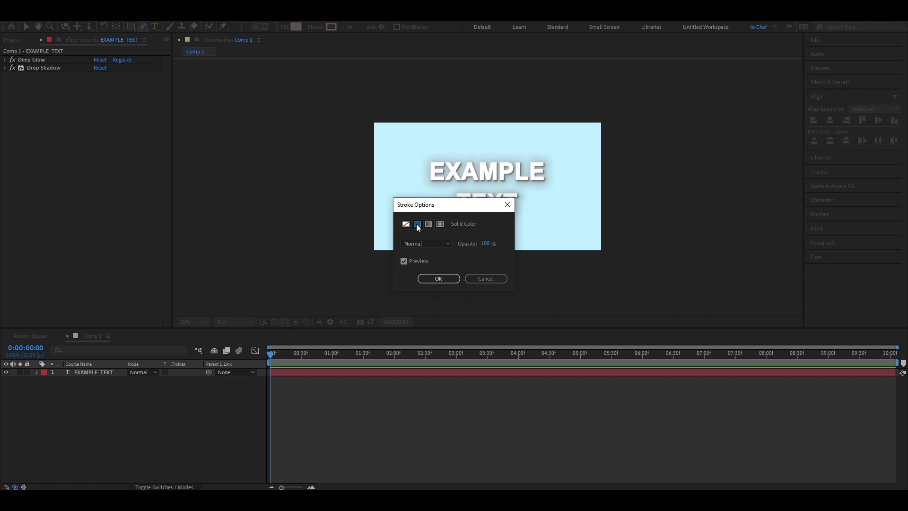
pyautogui.click(437, 279)
# Draw an open C-shaped path of straight segments beside the left edge of the text and set its stroke width to 13 px
pyautogui.press('.')
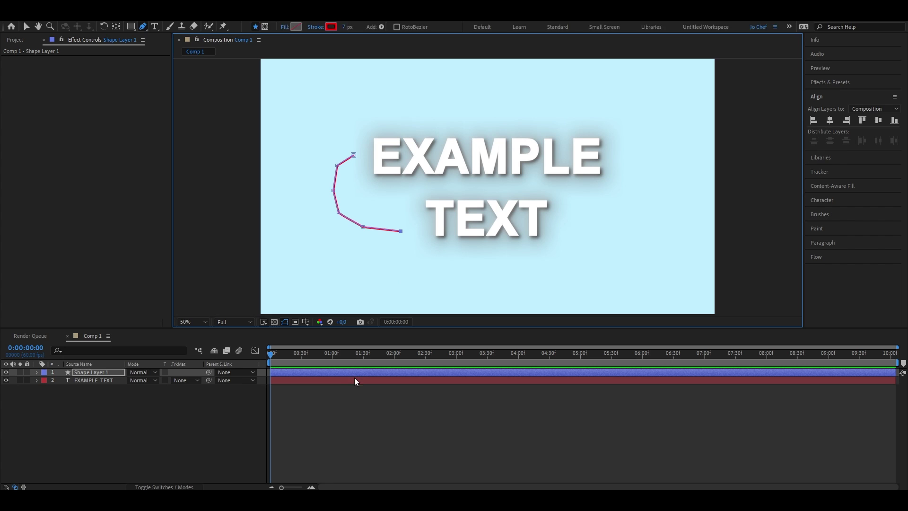
pyautogui.click(350, 399)
pyautogui.press('v')
pyautogui.click(350, 212)
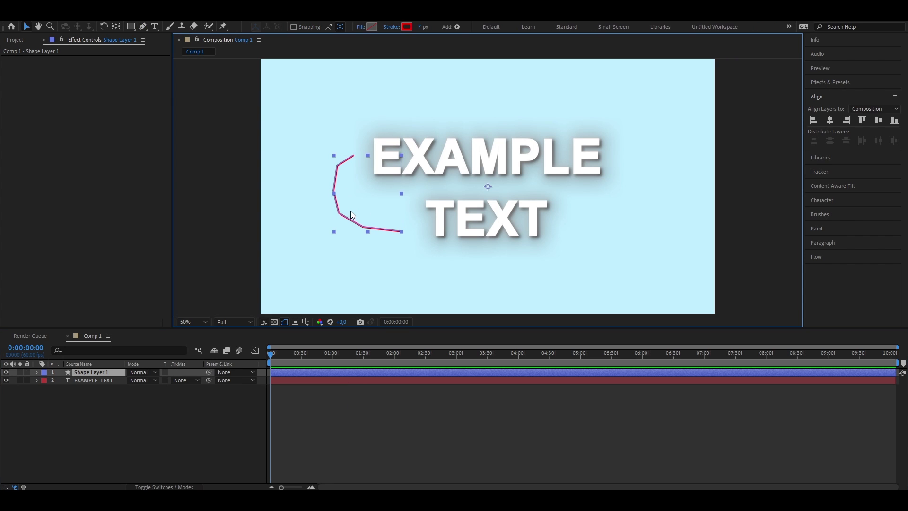
pyautogui.moveTo(420, 29); pyautogui.dragTo(419, 26)
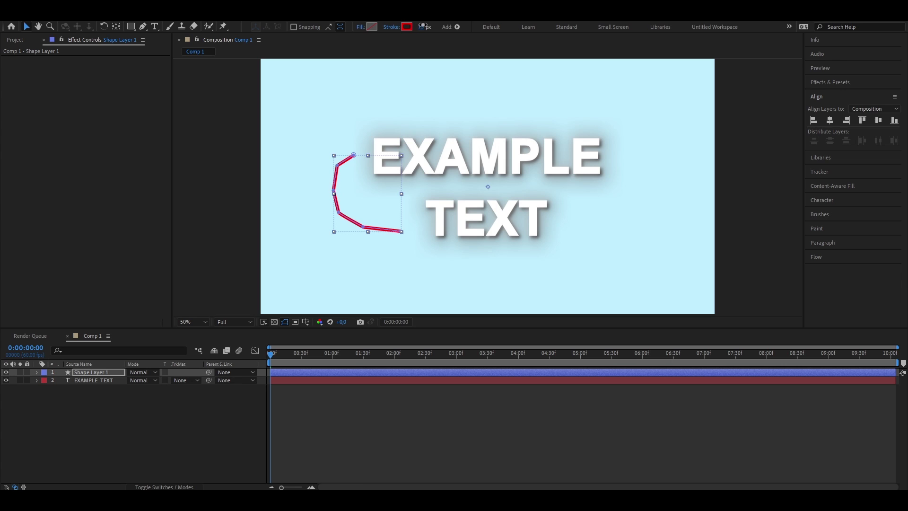
pyautogui.click(331, 466)
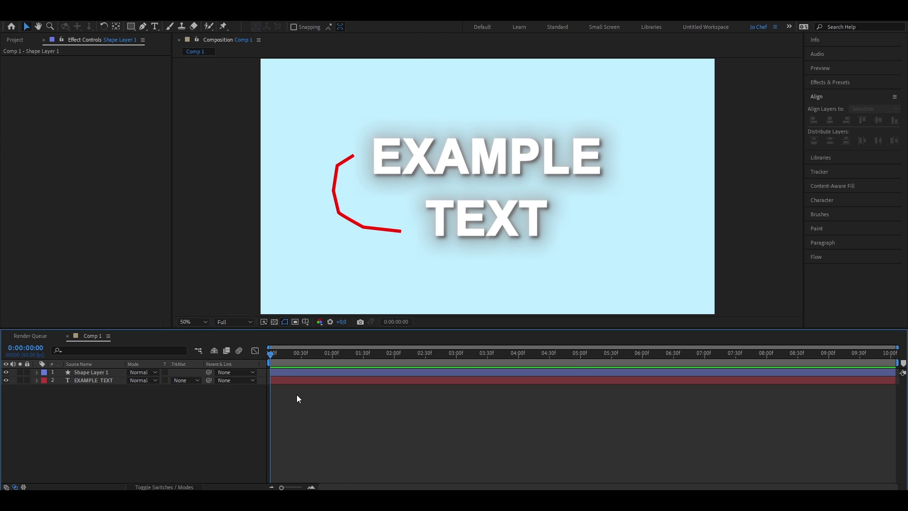
# Add Trim Paths to the shape layer's contents and expand its properties
pyautogui.click(98, 375)
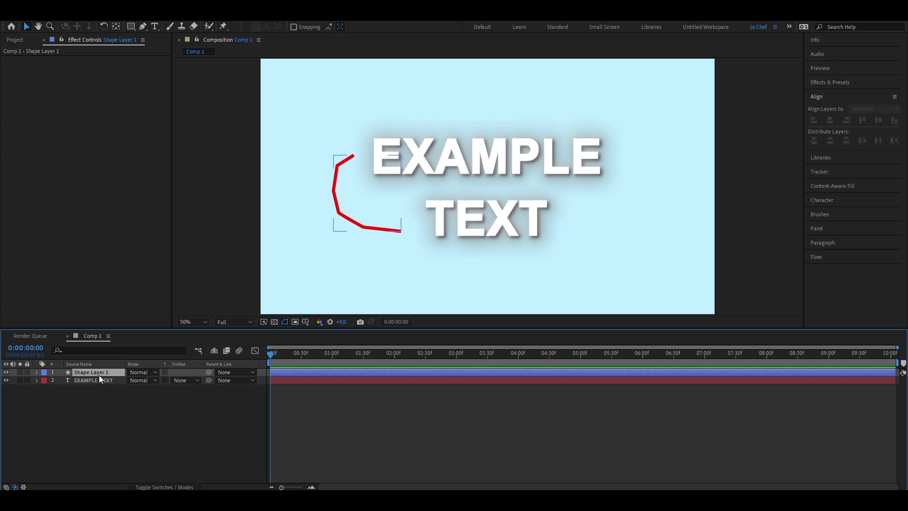
pyautogui.click(37, 372)
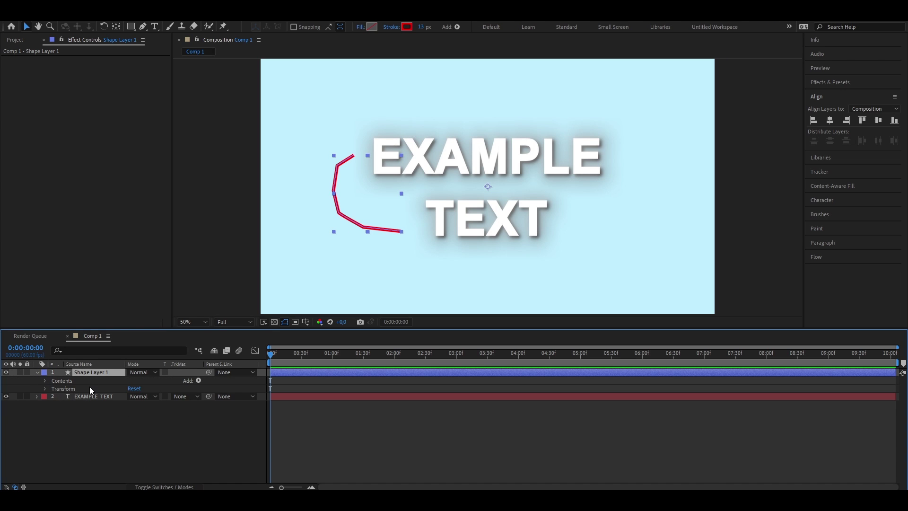
pyautogui.click(198, 380)
pyautogui.click(237, 327)
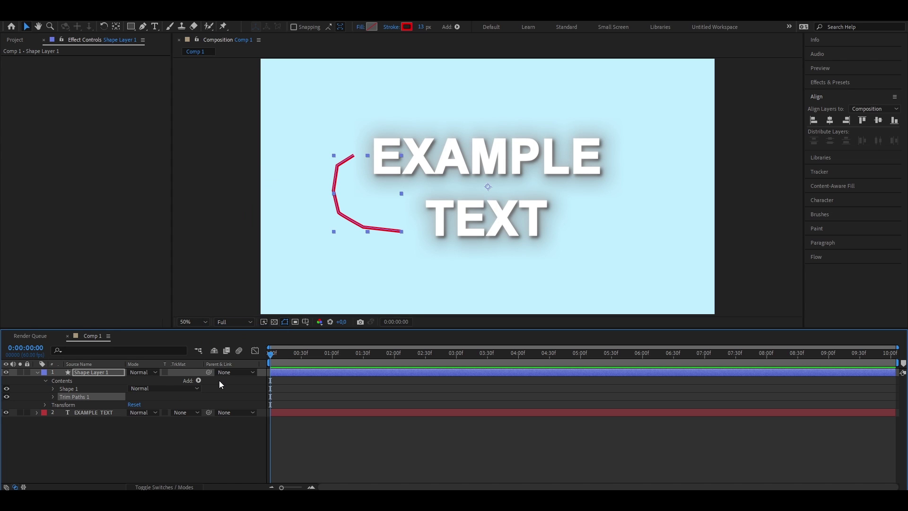
pyautogui.click(53, 396)
pyautogui.click(33, 413)
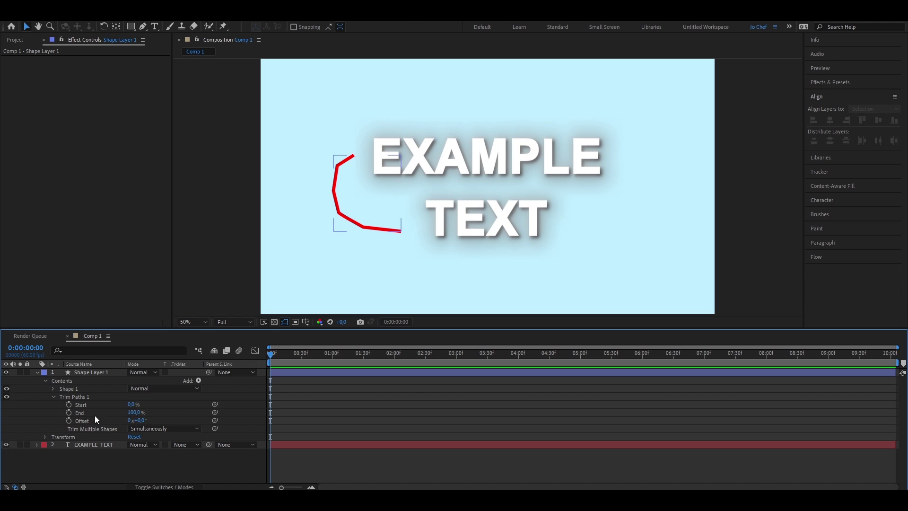
# Enable keyframing for the Trim Paths End property at the composition start and set it to 0%
pyautogui.click(86, 413)
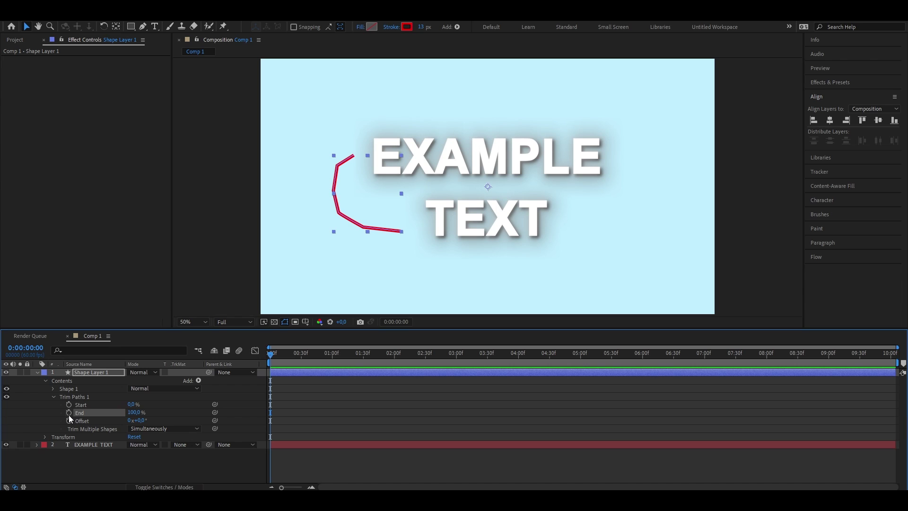
pyautogui.click(69, 412)
pyautogui.click(134, 412)
pyautogui.write('00')
pyautogui.press('Return')
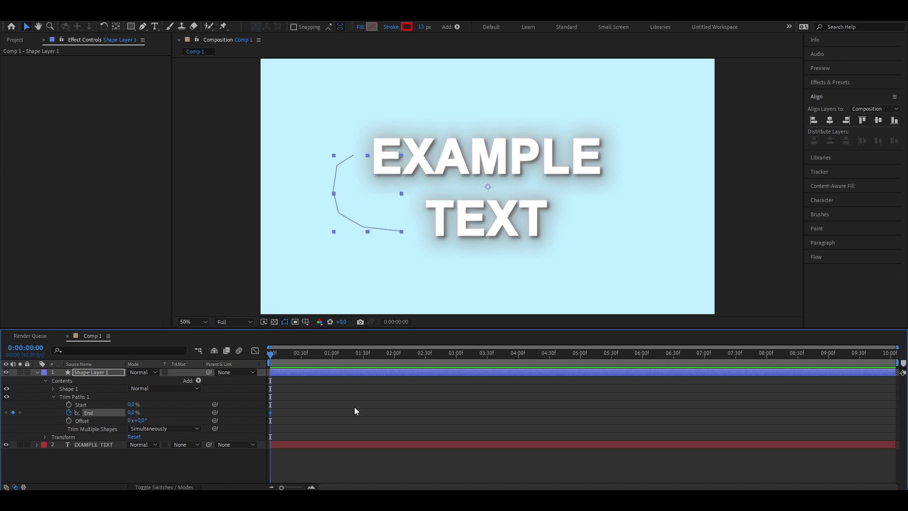
# Raise the Trim Paths End value to 100% at 0:00:02:14 and scrub back to 0:00:02:09 to check the line's animation
pyautogui.click(409, 357)
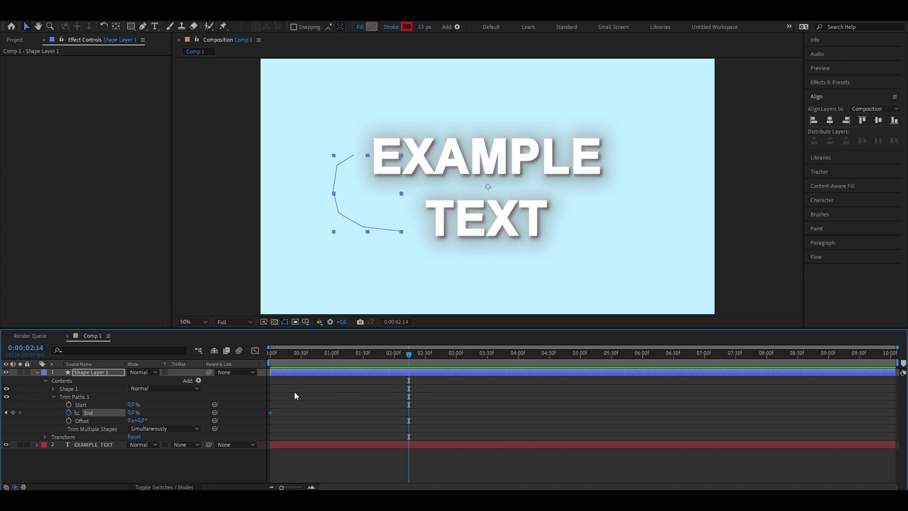
pyautogui.moveTo(133, 412); pyautogui.dragTo(410, 431)
pyautogui.click(404, 359)
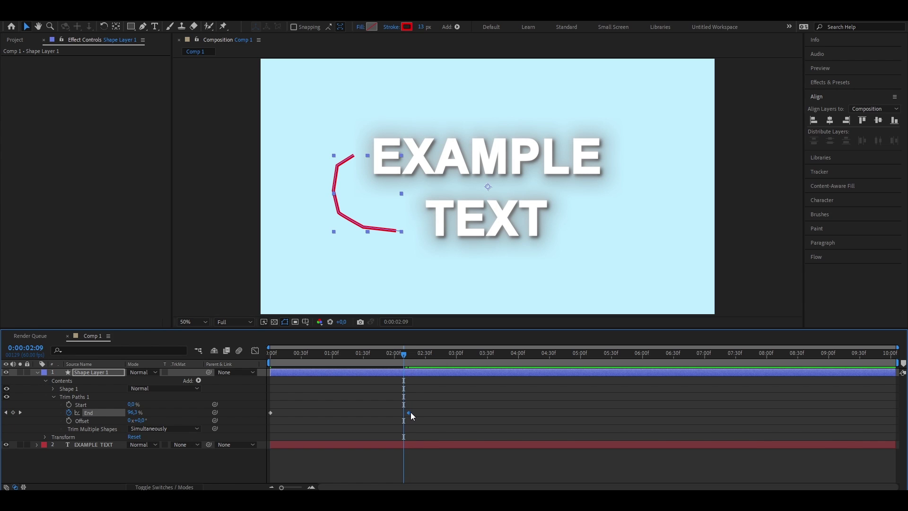
# Play back the line animation and move the second Trim Paths End keyframe earlier, to just after one second
pyautogui.press('space')
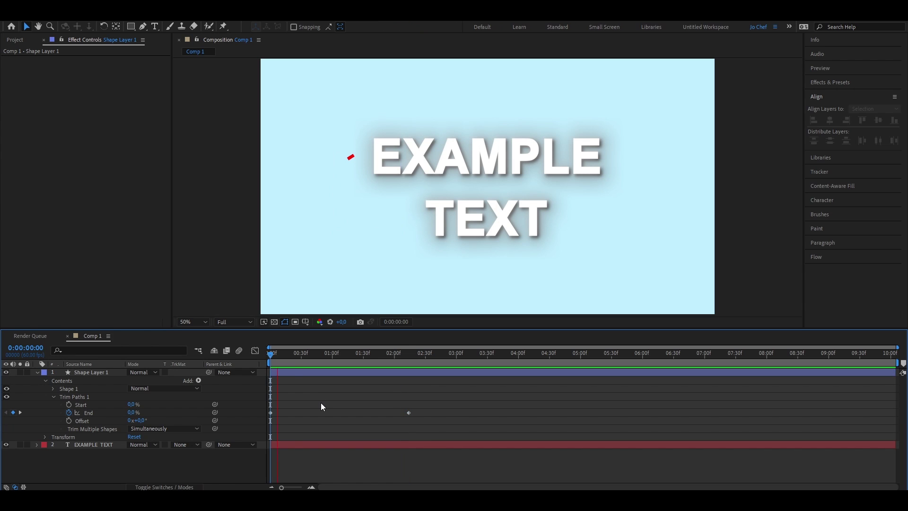
pyautogui.moveTo(409, 413)
pyautogui.mouseDown()
pyautogui.moveTo(332, 413)
pyautogui.moveTo(637, 409)
pyautogui.moveTo(338, 413)
pyautogui.mouseUp()
# Keyframe the Trim Paths Start property at 0% at 0:00:01:47 and at 100% at 0:00:02:26
pyautogui.click(383, 384)
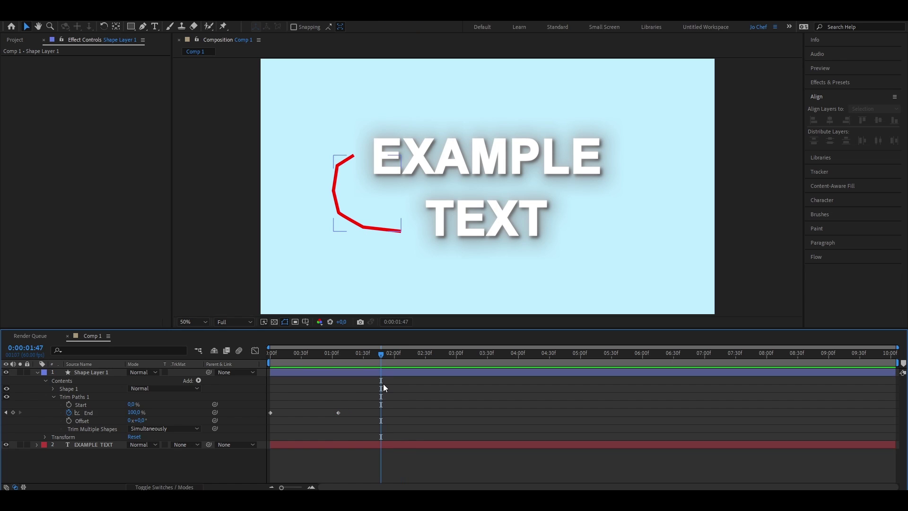
pyautogui.click(69, 405)
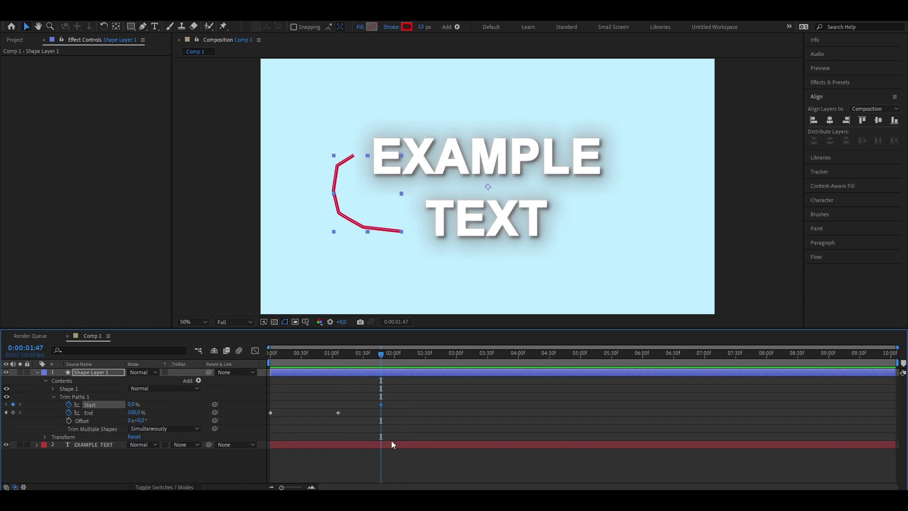
pyautogui.click(421, 356)
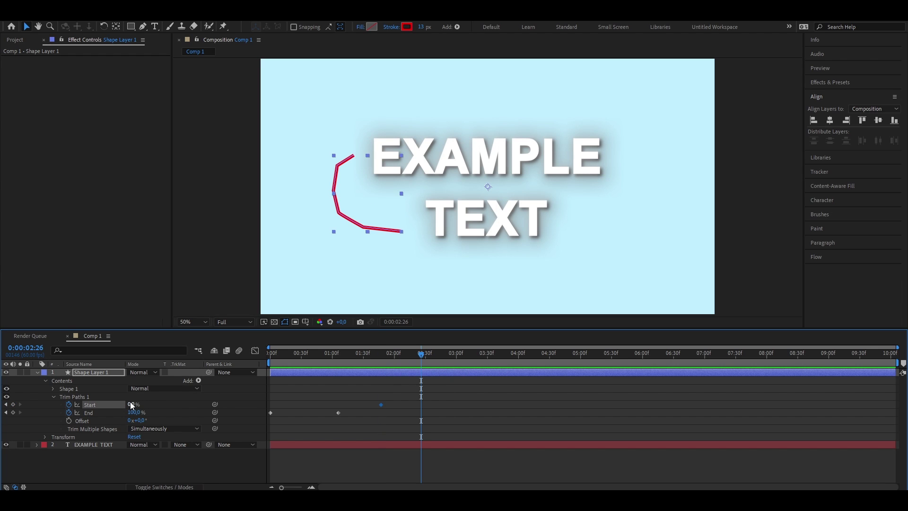
pyautogui.moveTo(134, 403); pyautogui.dragTo(177, 397)
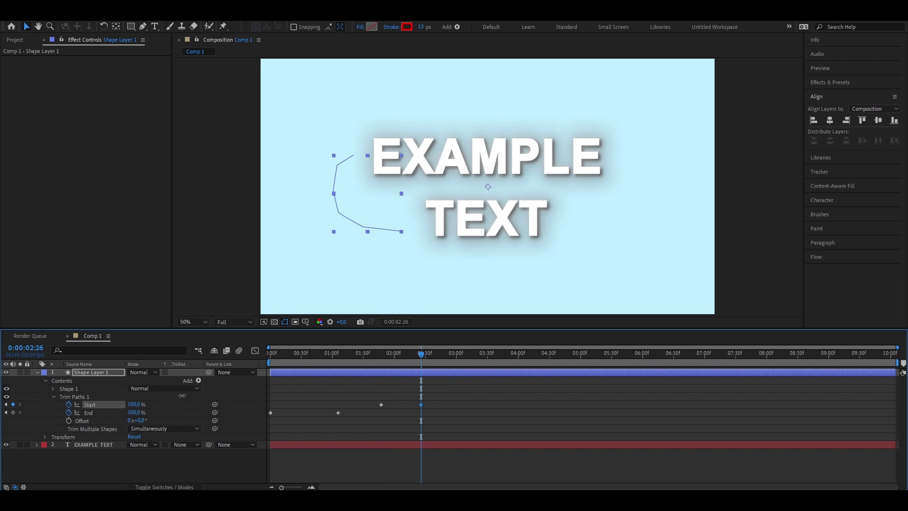
# Play the composition from the beginning to check how the line draws on and disappears
pyautogui.click(407, 356)
pyautogui.moveTo(406, 355); pyautogui.dragTo(269, 356)
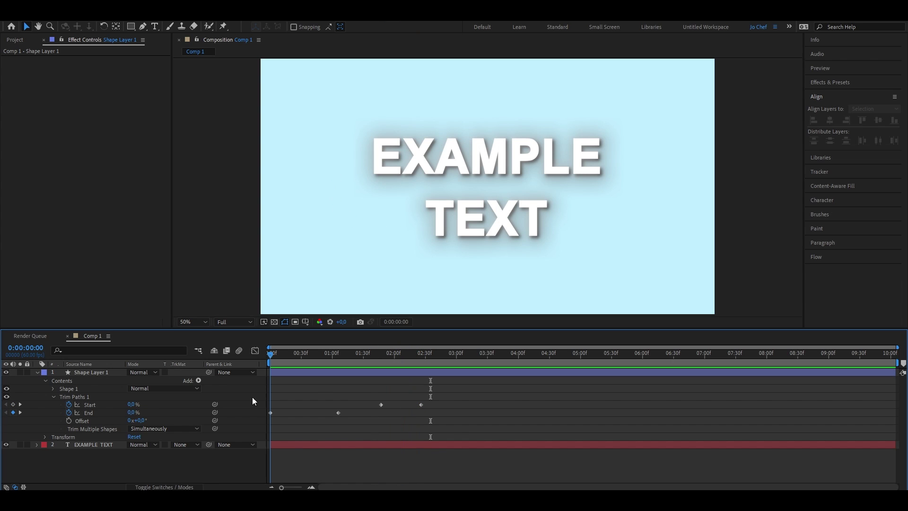
pyautogui.press('space')
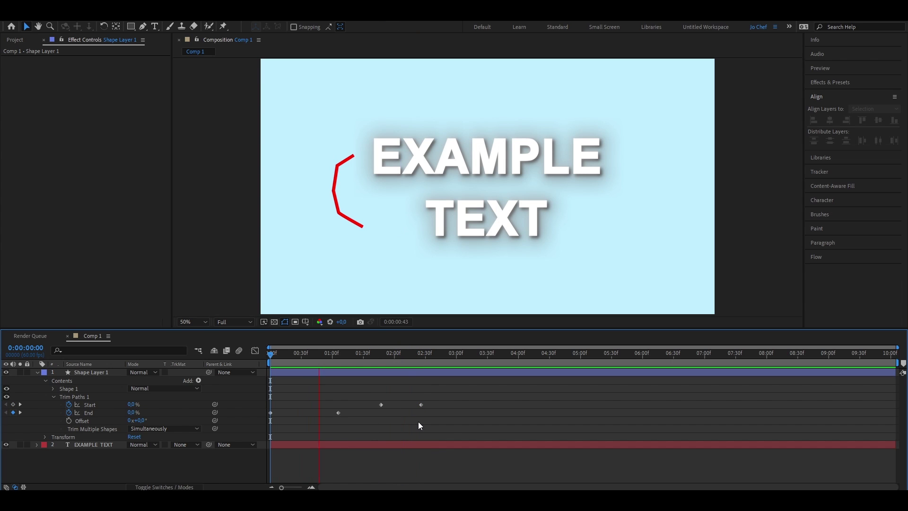
# Copy the Deep Glow and Drop Shadow effects from the EXAMPLE TEXT layer and paste them onto Shape Layer 1
pyautogui.click(362, 369)
pyautogui.click(350, 441)
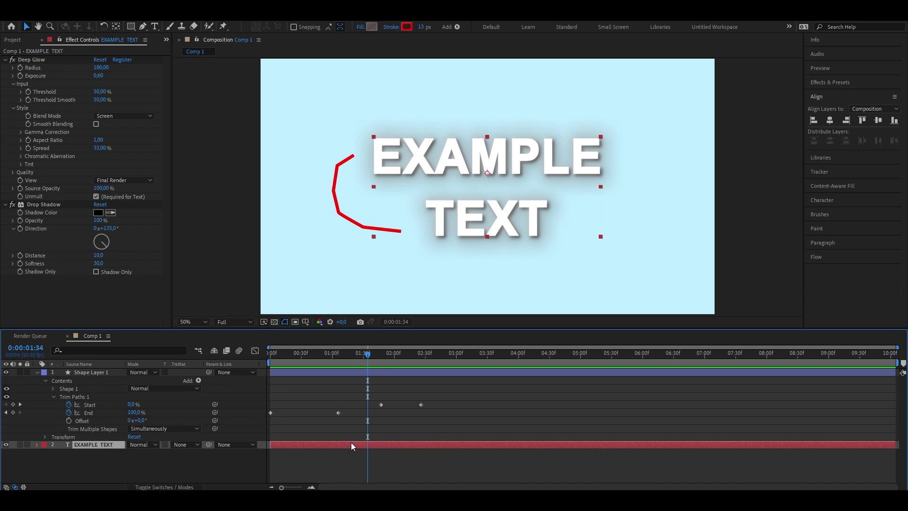
pyautogui.click(38, 61)
pyautogui.keyDown('ctrl'); pyautogui.click(44, 204); pyautogui.keyUp('ctrl')
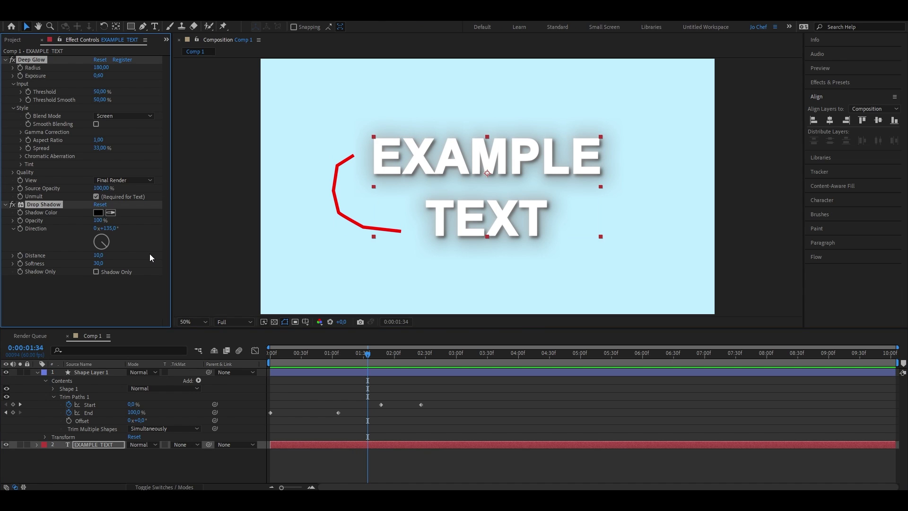
pyautogui.hotkey('ctrl', 'c')
pyautogui.click(356, 376)
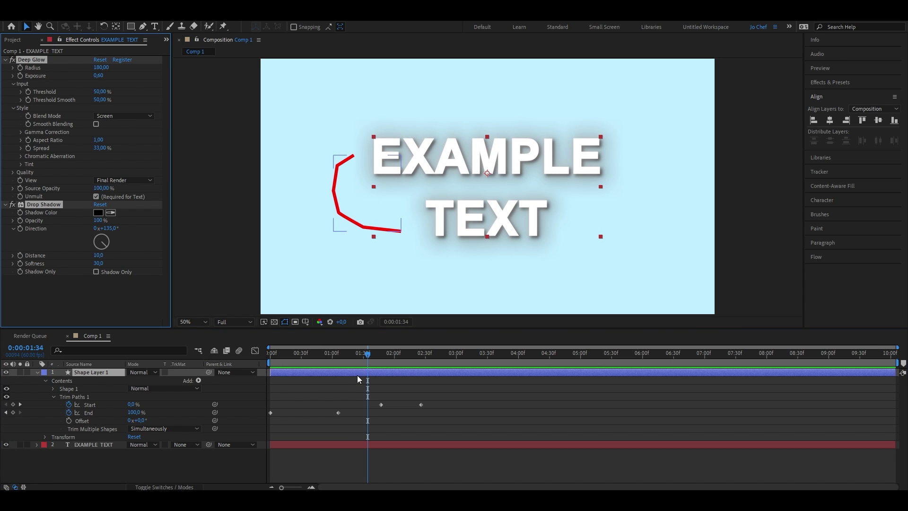
pyautogui.hotkey('ctrl', 'v')
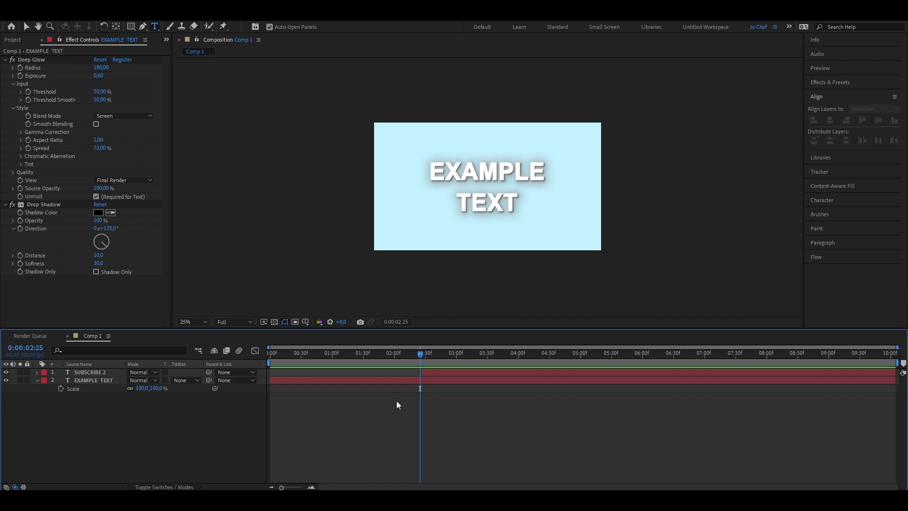
# Check the frame where SUBSCRIBE appears, return to 0:00:02:02 and duplicate the EXAMPLE TEXT layer
pyautogui.click(425, 358)
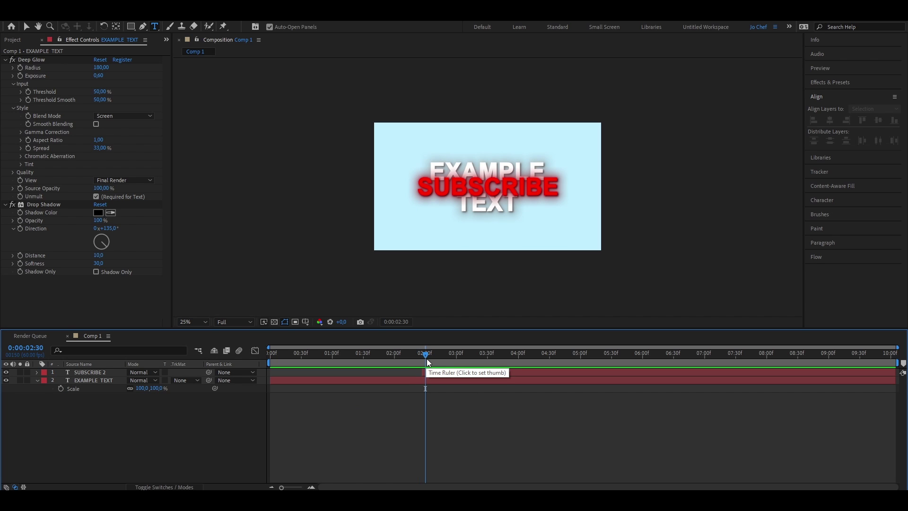
pyautogui.click(396, 354)
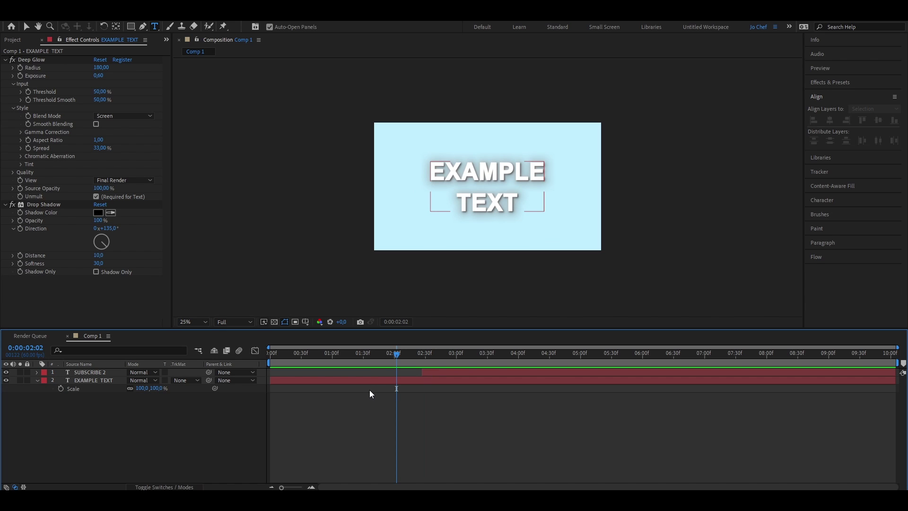
pyautogui.click(363, 381)
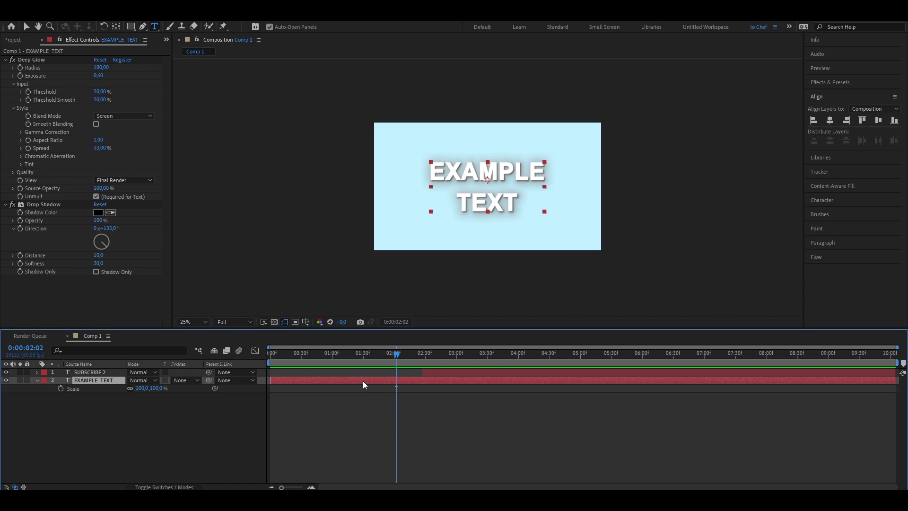
pyautogui.hotkey('ctrl', 'd')
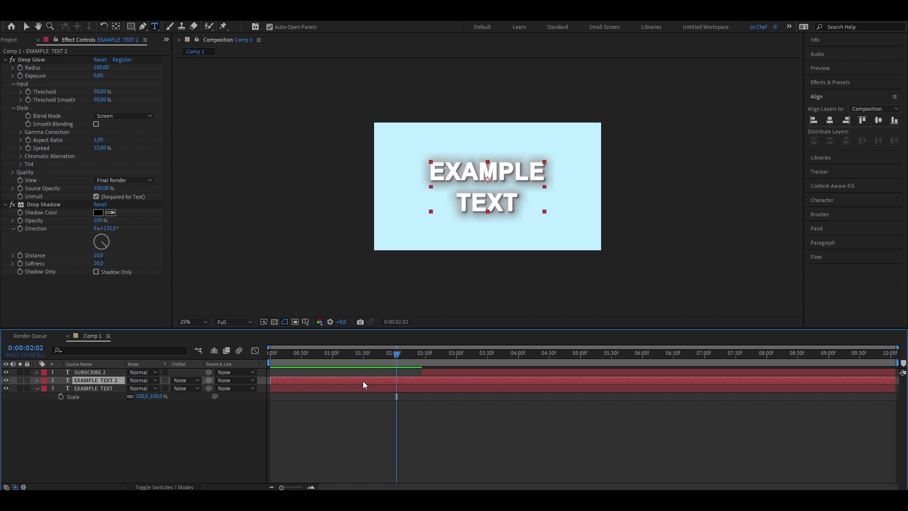
# Split the words between the two layers, keeping only EXAMPLE in the duplicate and only TEXT in the original
pyautogui.click(364, 441)
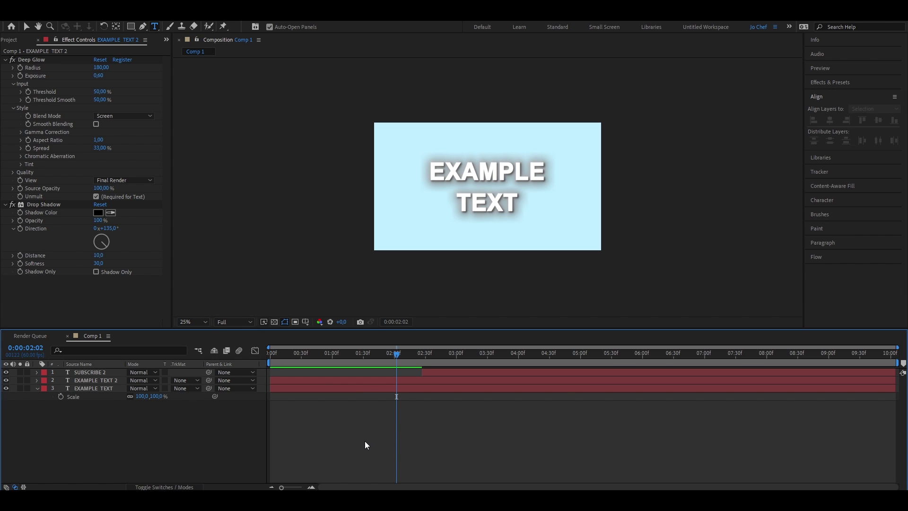
pyautogui.click(364, 379)
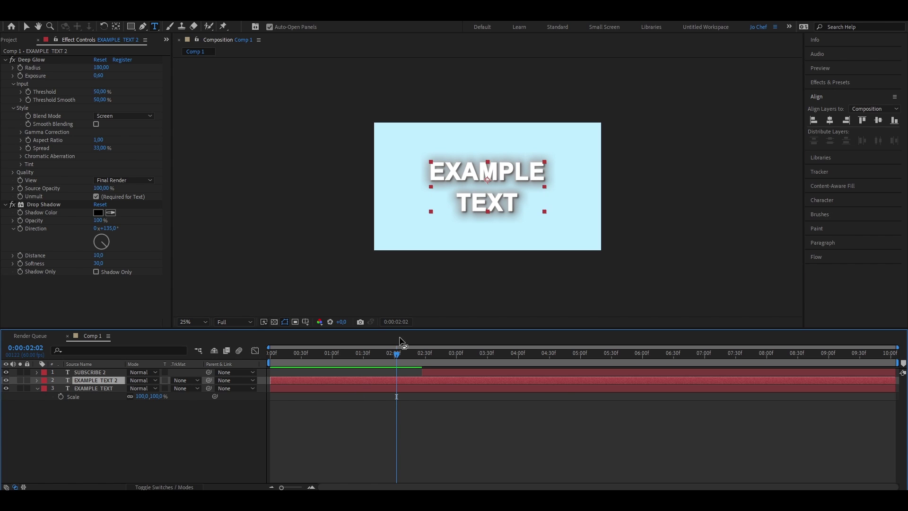
pyautogui.doubleClick(481, 215)
pyautogui.press('BackSpace')
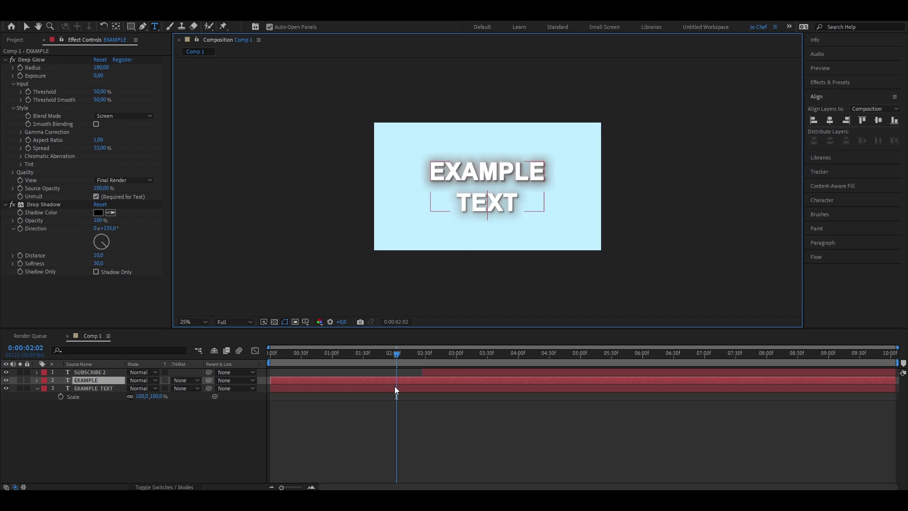
pyautogui.click(395, 386)
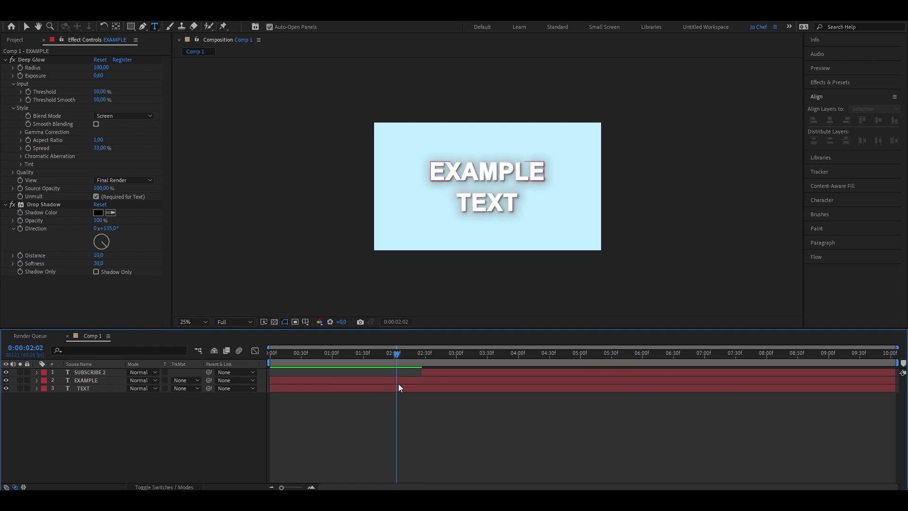
# Separate the EXAMPLE layer's Position dimensions and enable keyframing for X Position and Y Position at 0:00:02:02
pyautogui.click(398, 383)
pyautogui.press('p')
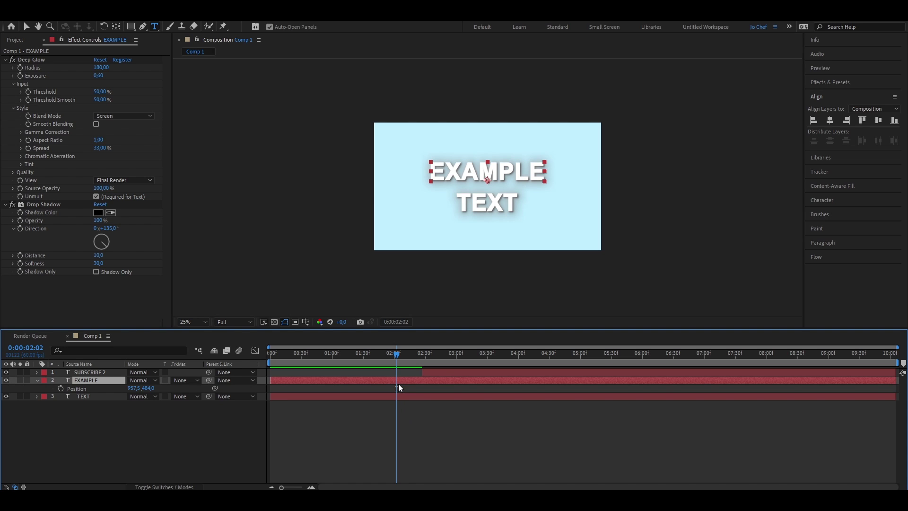
pyautogui.rightClick(90, 390)
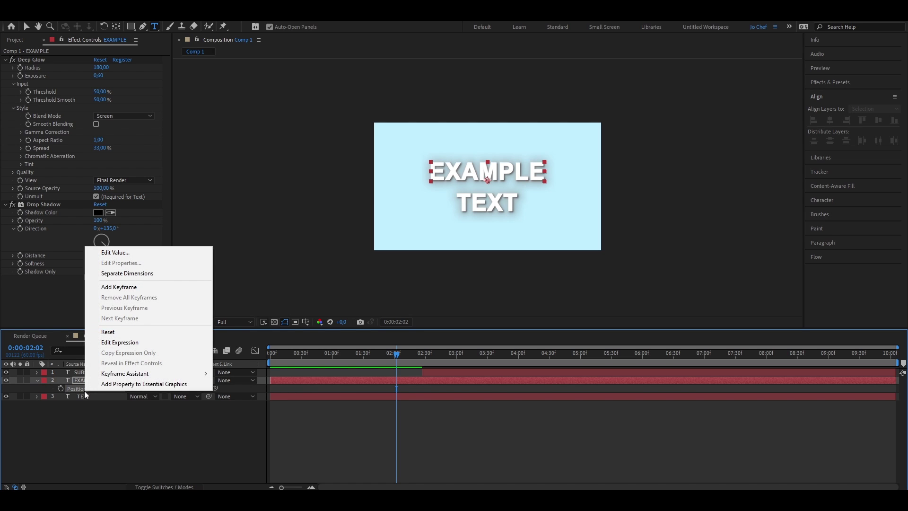
pyautogui.click(127, 274)
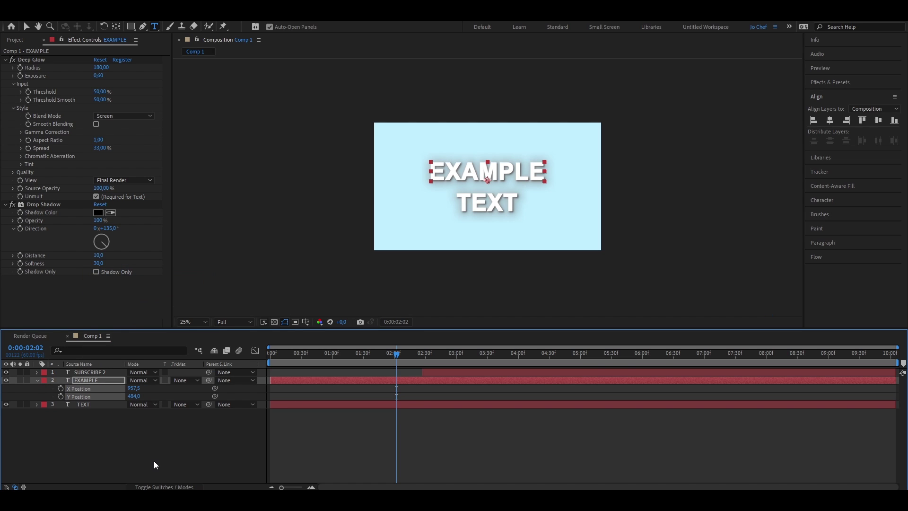
pyautogui.click(60, 389)
pyautogui.click(60, 396)
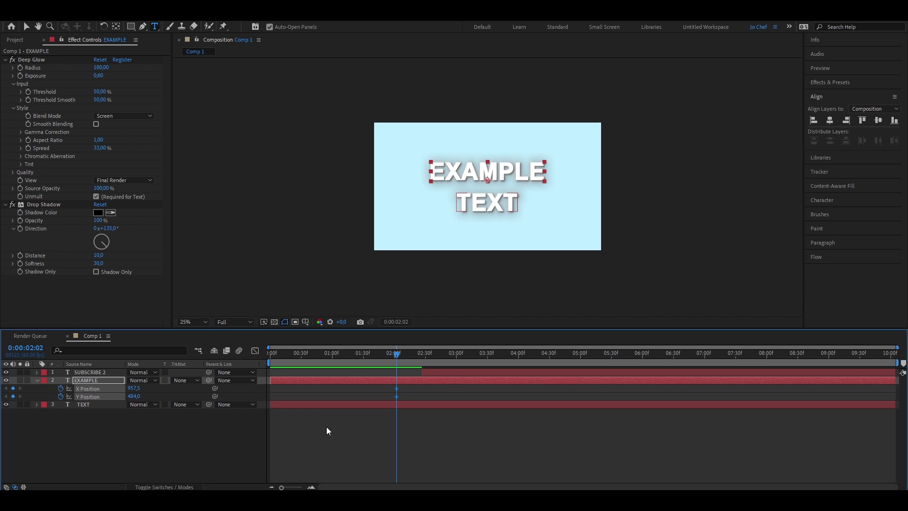
# Set the EXAMPLE layer's Y Position to 352 at 0:00:03:53 so the word moves upward
pyautogui.click(385, 410)
pyautogui.moveTo(468, 353); pyautogui.dragTo(511, 353)
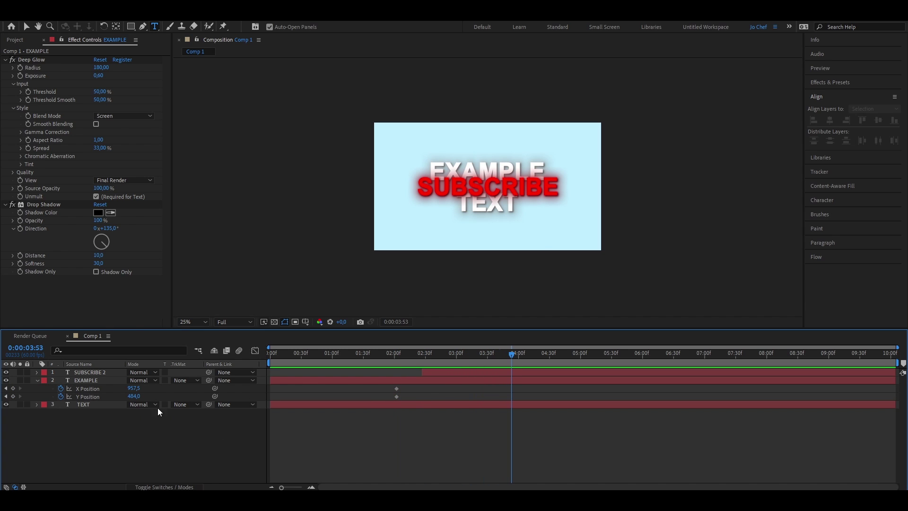
pyautogui.moveTo(139, 396); pyautogui.dragTo(76, 396)
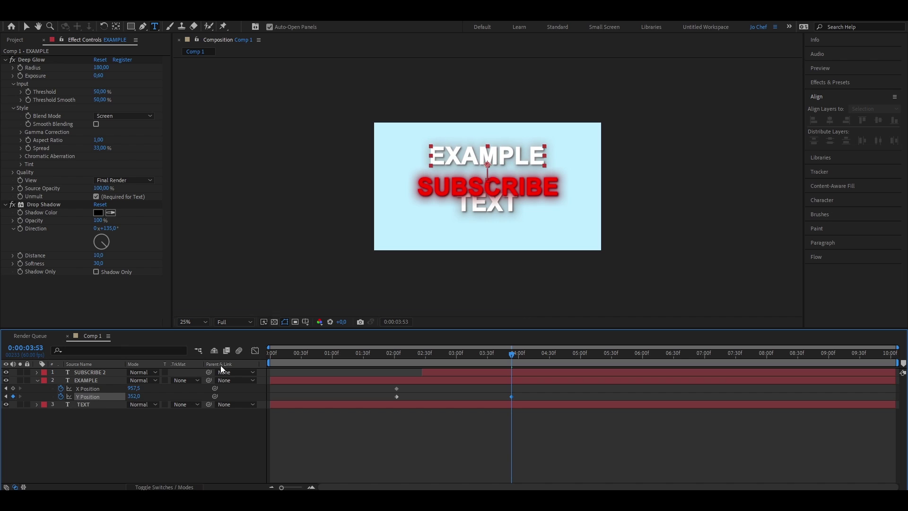
# Separate the TEXT layer's Position dimensions and enable keyframing for X Position and Y Position at 0:00:02:02
pyautogui.click(466, 415)
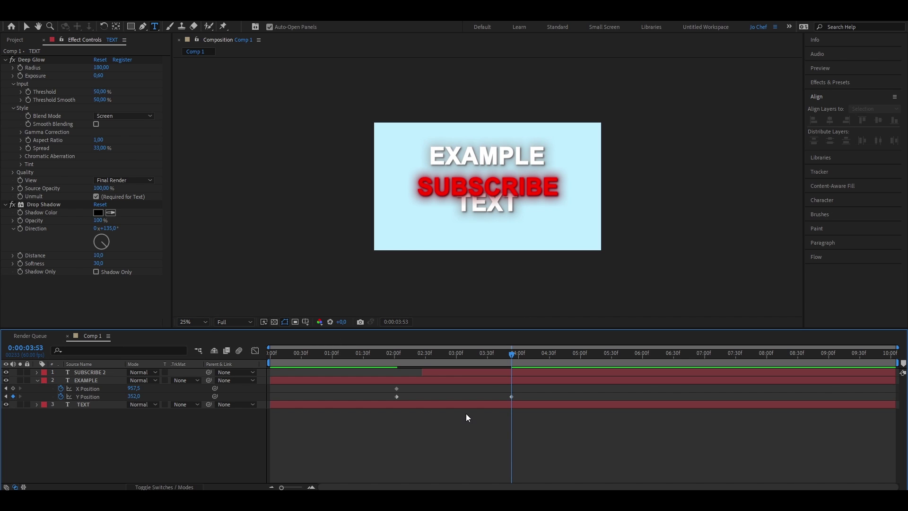
pyautogui.click(476, 408)
pyautogui.click(477, 407)
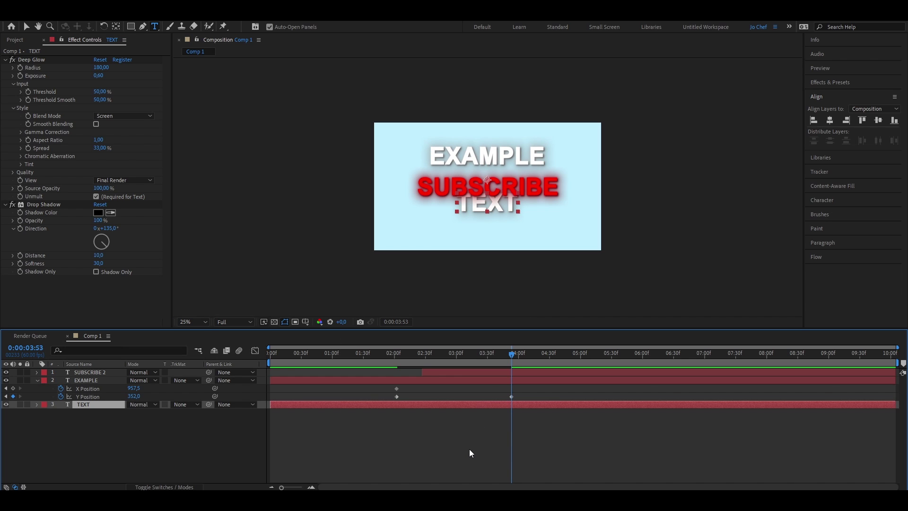
pyautogui.press('p')
pyautogui.rightClick(102, 413)
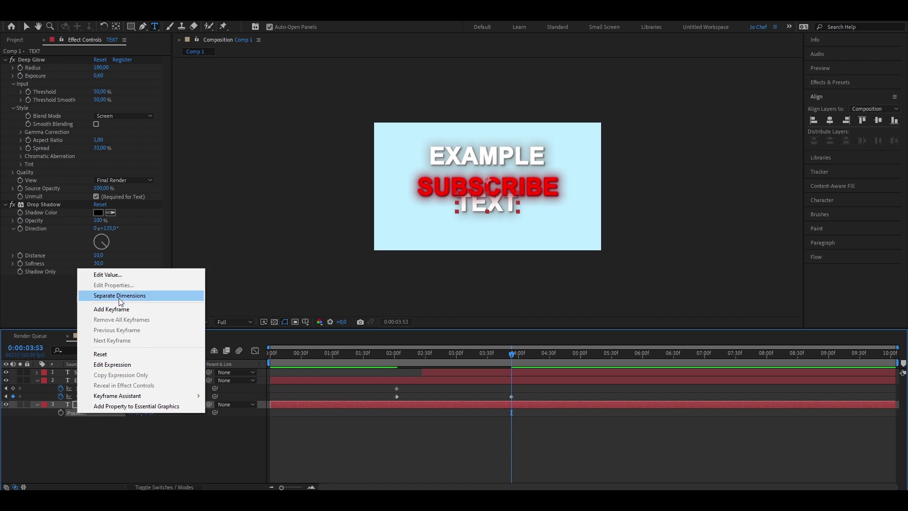
pyautogui.click(118, 297)
pyautogui.click(397, 359)
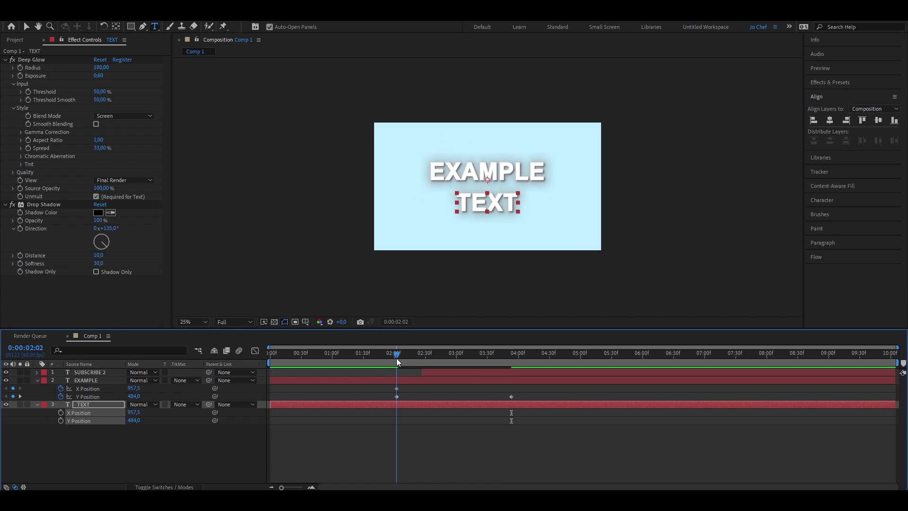
pyautogui.click(60, 412)
pyautogui.click(61, 420)
# Increase the TEXT layer's Y Position at 0:00:03:53 to move the word downward, and start the SUBSCRIBE 2 layer slightly earlier
pyautogui.click(511, 353)
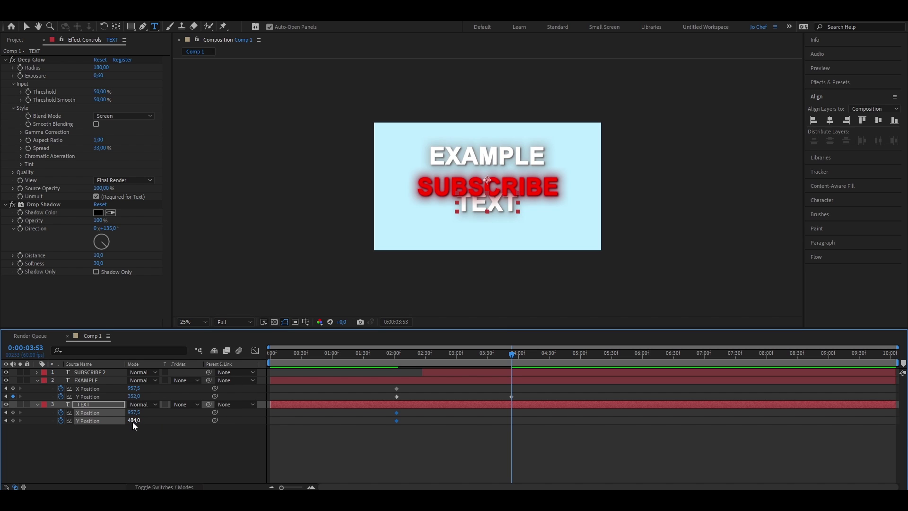
pyautogui.moveTo(134, 420); pyautogui.dragTo(190, 422)
pyautogui.press('j')
pyautogui.click(455, 388)
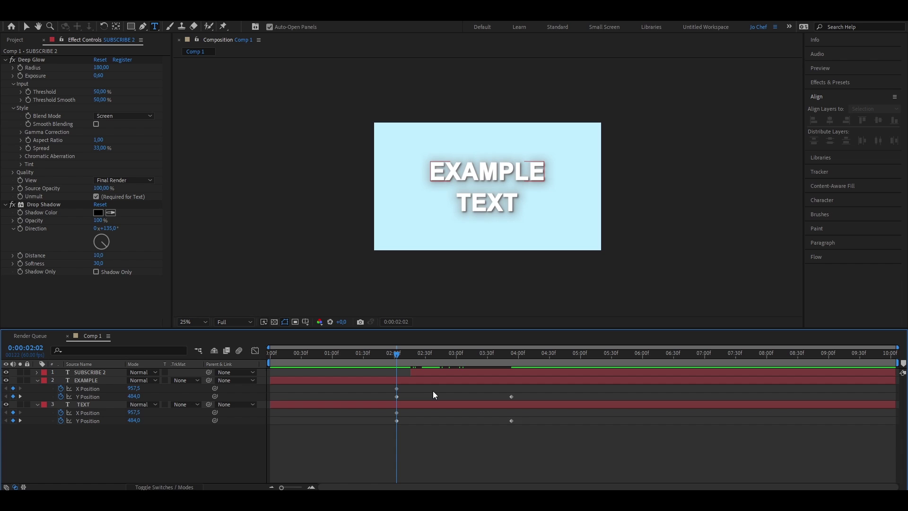
# Pre-compose the EXAMPLE and TEXT layers together as Pre-comp 1, moving all attributes into the new composition
pyautogui.click(438, 380)
pyautogui.keyDown('shift'); pyautogui.click(411, 404); pyautogui.keyUp('shift')
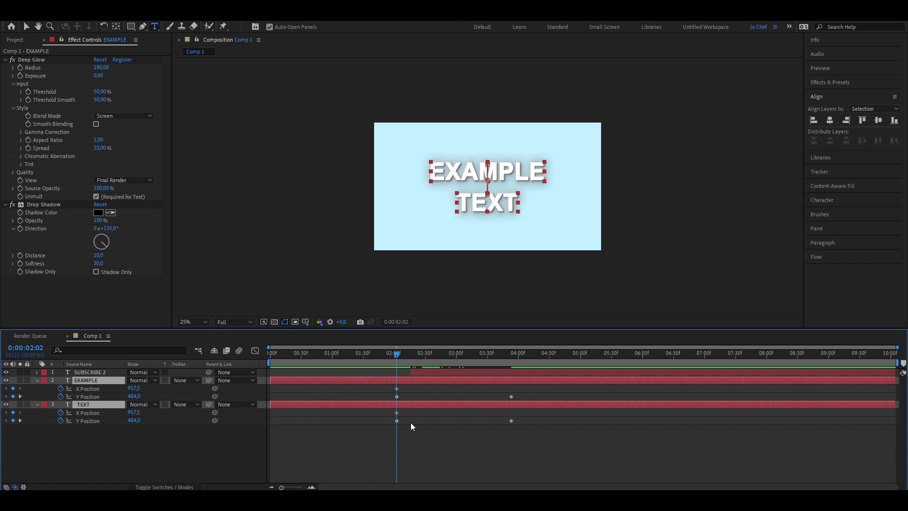
pyautogui.hotkey('ctrl', 'shift', 'c')
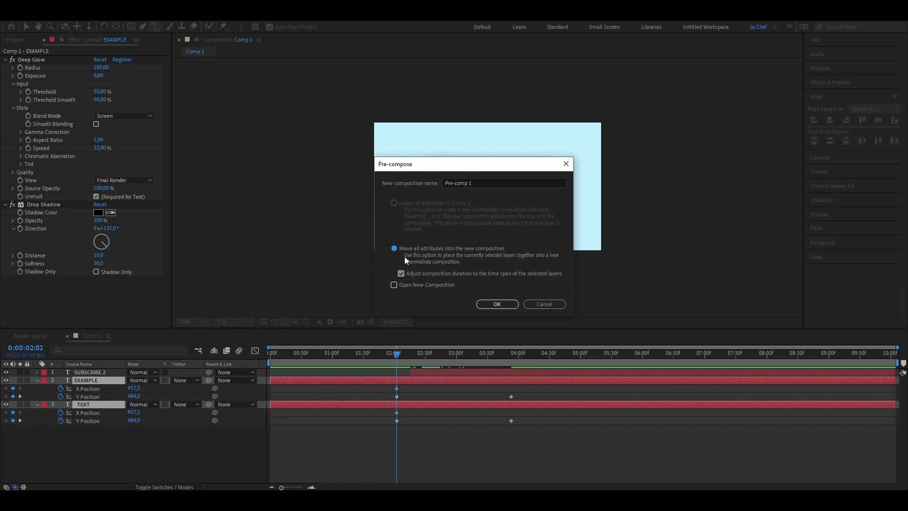
pyautogui.click(493, 303)
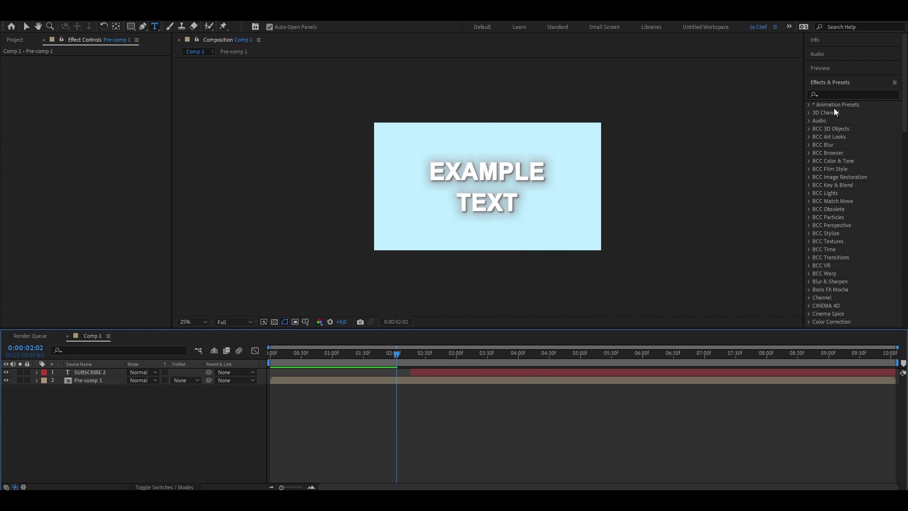
# Apply the Gaussian Blur effect to Pre-comp 1 and enable Blurriness keyframing at 0:00:02:10
pyautogui.click(833, 95)
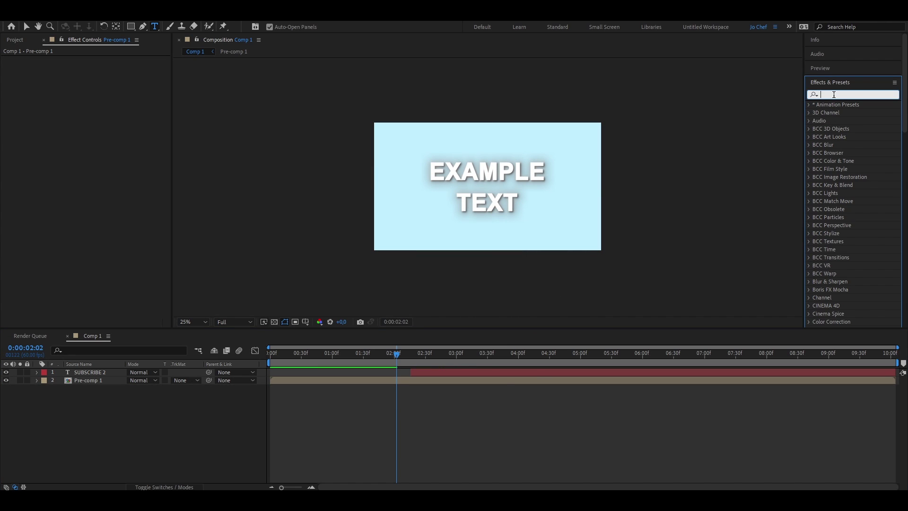
pyautogui.write('gauss')
pyautogui.moveTo(854, 128); pyautogui.dragTo(391, 381)
pyautogui.click(405, 355)
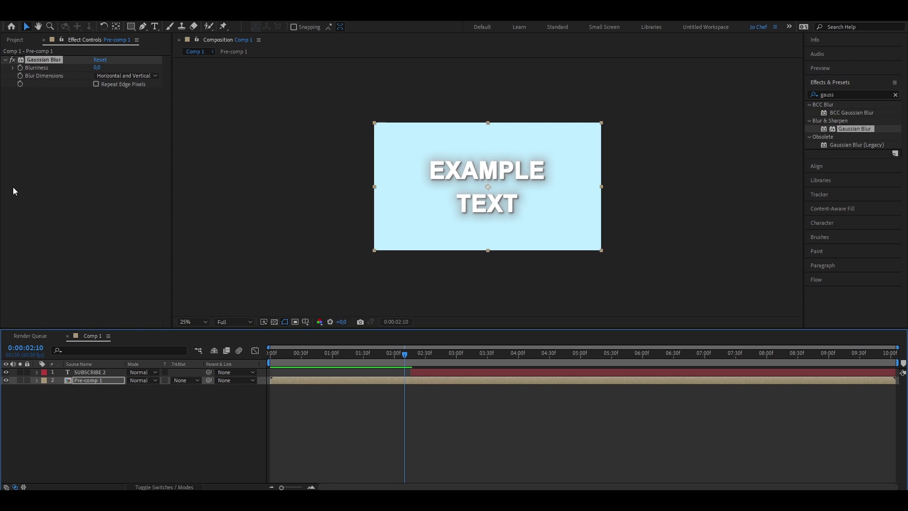
pyautogui.click(56, 142)
# Set Pre-comp 1's Blurriness to 30 at 0:00:03:18 and turn on Repeat Edge Pixels
pyautogui.click(475, 353)
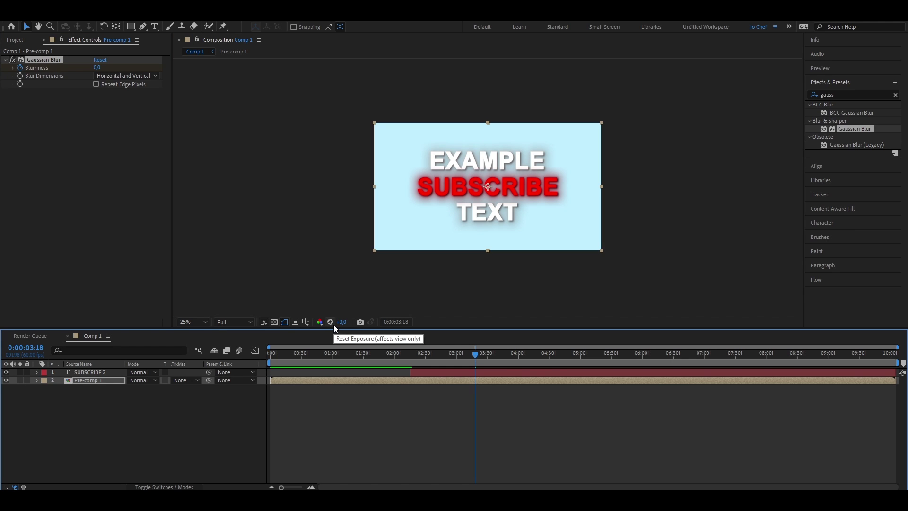
pyautogui.moveTo(95, 67); pyautogui.dragTo(99, 139)
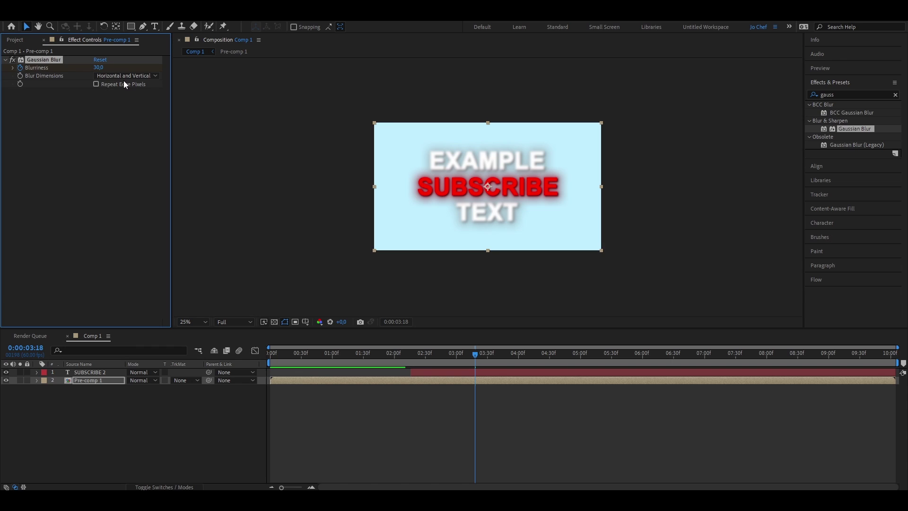
pyautogui.click(96, 84)
# Keyframe Pre-comp 1's Opacity at 100% at 0:00:03:18 and lower it at 0:00:03:49 so the words fade out
pyautogui.press('u')
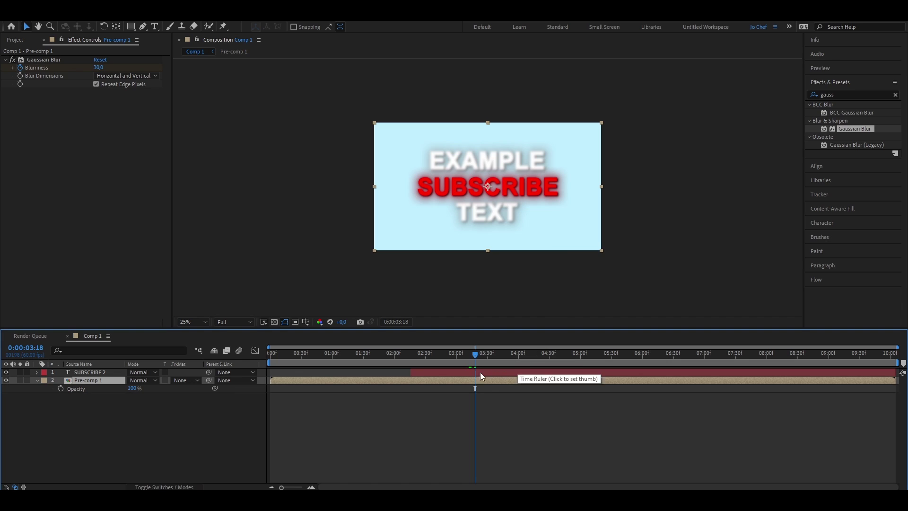
pyautogui.press('t')
pyautogui.click(60, 388)
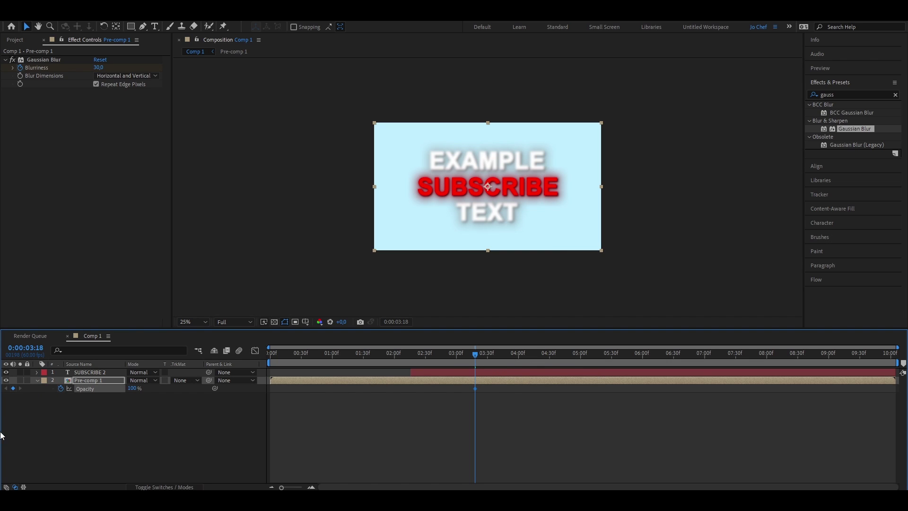
pyautogui.moveTo(501, 355); pyautogui.dragTo(507, 355)
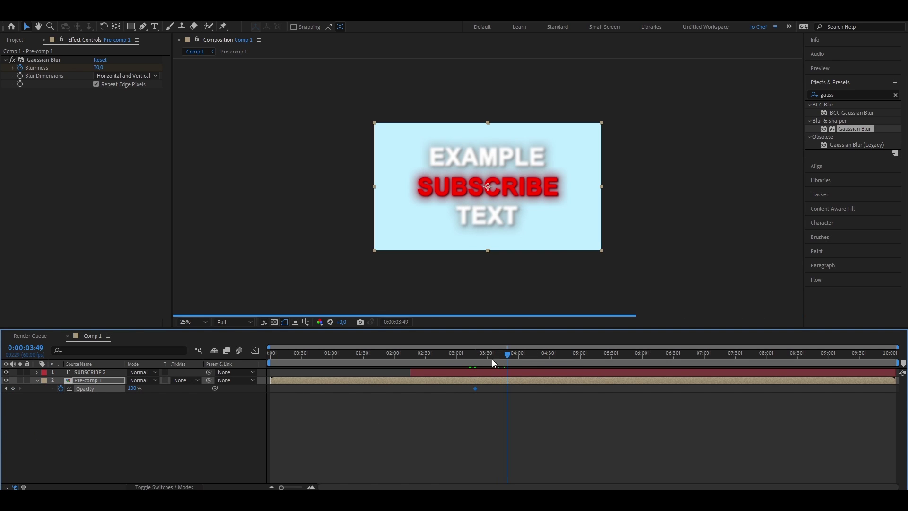
pyautogui.click(136, 389)
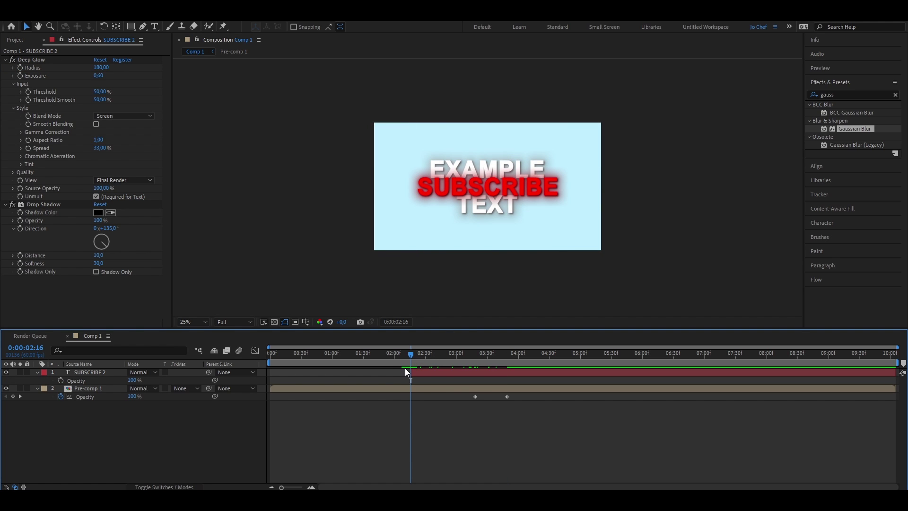
# Pre-compose the SUBSCRIBE 2 layer as SUBSCRIBE 2 Comp 1 and reveal its Scale property
pyautogui.hotkey('ctrl', 'shift', 'c')
pyautogui.press('Return')
pyautogui.press('s')
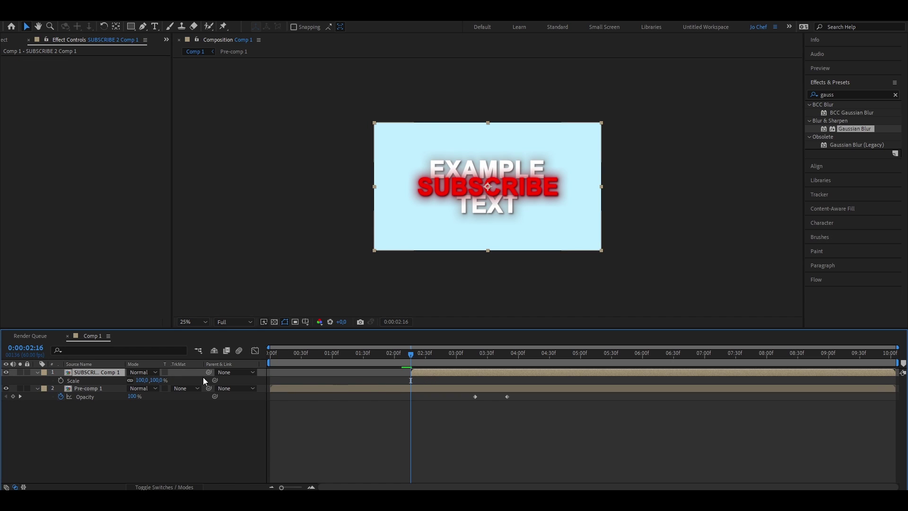
# Animate the SUBSCRIBE 2 Comp 1 layer's Scale from 50% at 0:00:02:16 to 100% at 0:00:03:23
pyautogui.click(61, 380)
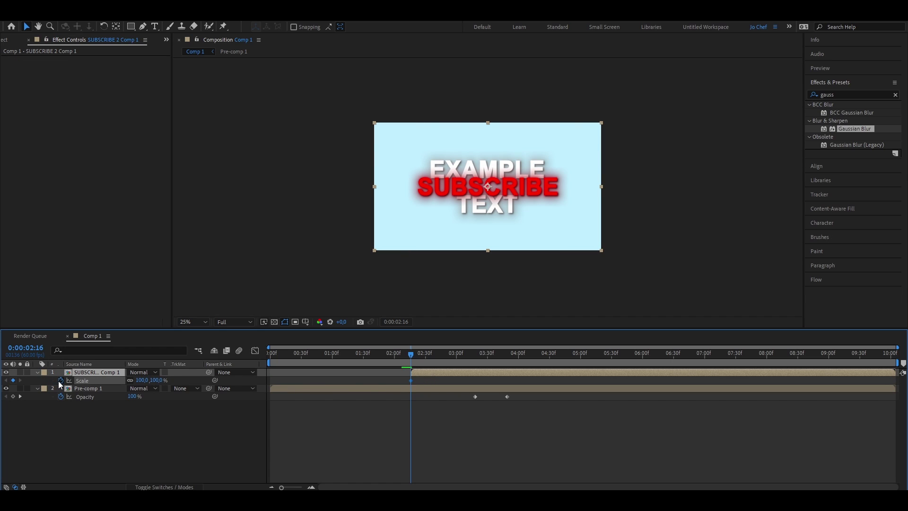
pyautogui.click(139, 380)
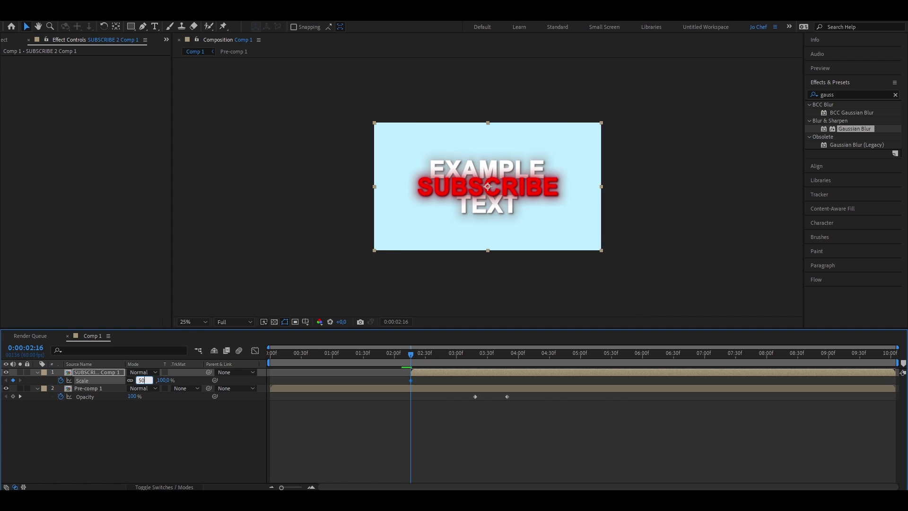
pyautogui.press('Return')
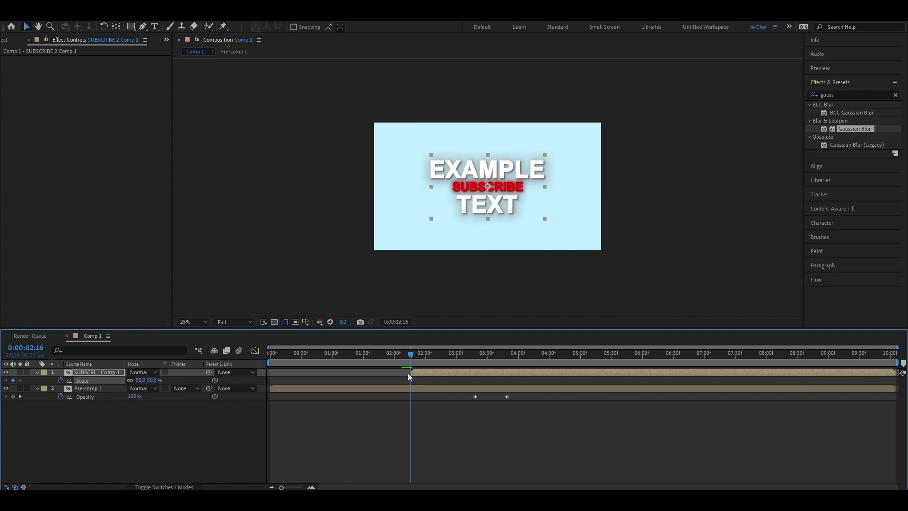
pyautogui.moveTo(409, 376); pyautogui.dragTo(480, 377)
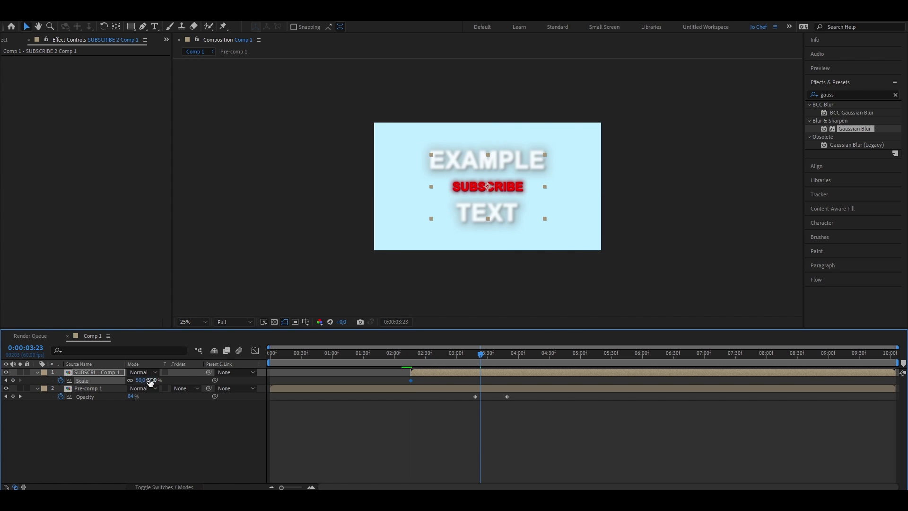
pyautogui.moveTo(141, 380); pyautogui.dragTo(409, 364)
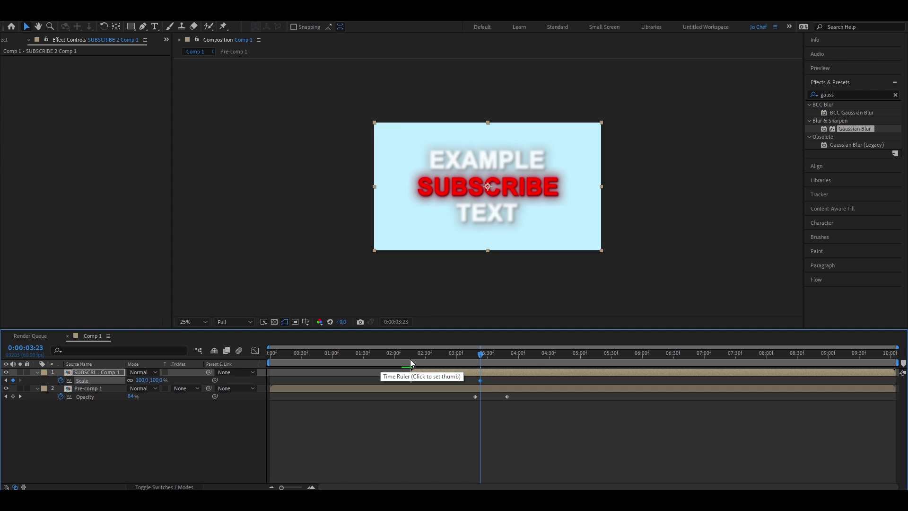
# Keyframe SUBSCRIBE 2 Comp 1's Opacity at 0% at 0:00:02:16, raise it around 0:00:03:23 for a fade-in, and preview the animation
pyautogui.press('t')
pyautogui.click(411, 362)
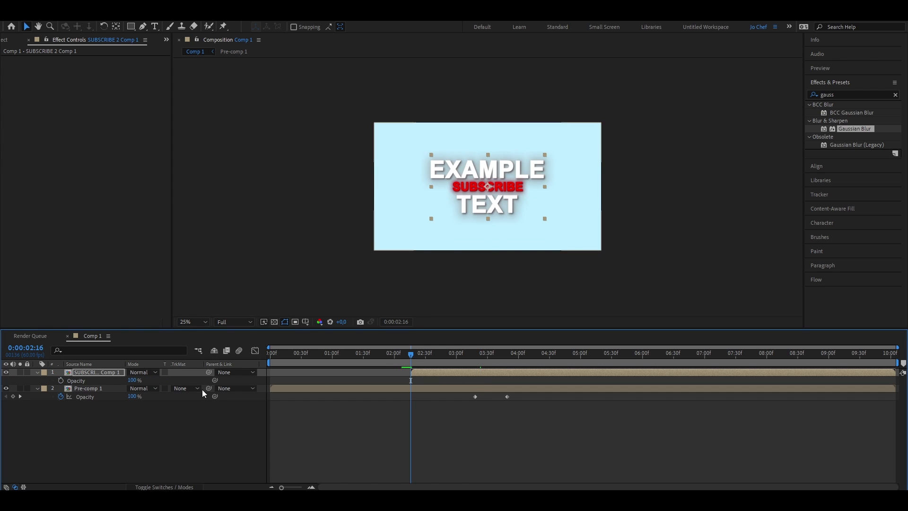
pyautogui.click(85, 380)
pyautogui.click(132, 380)
pyautogui.write('0')
pyautogui.press('Return')
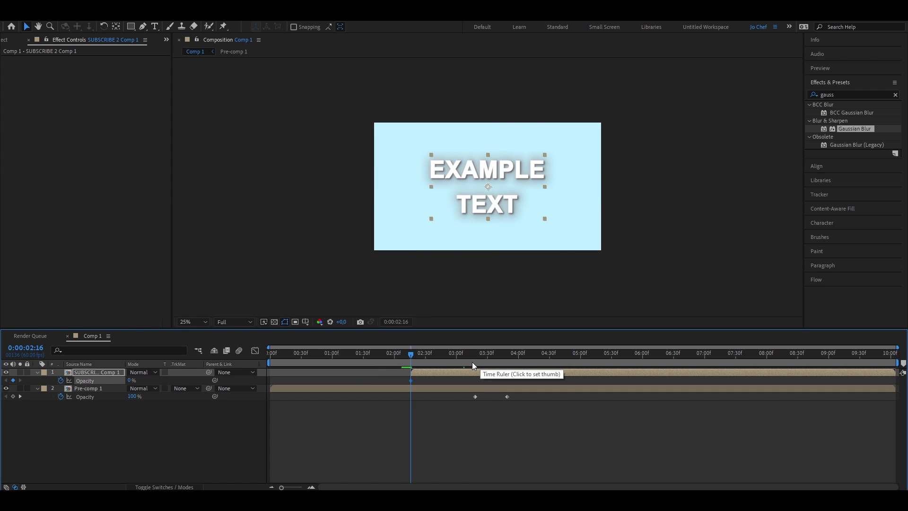
pyautogui.click(478, 360)
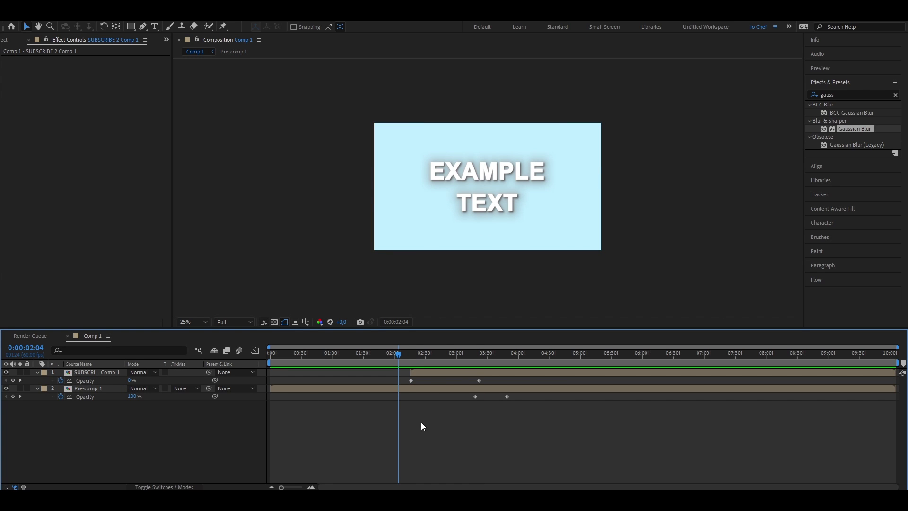
pyautogui.press('space')
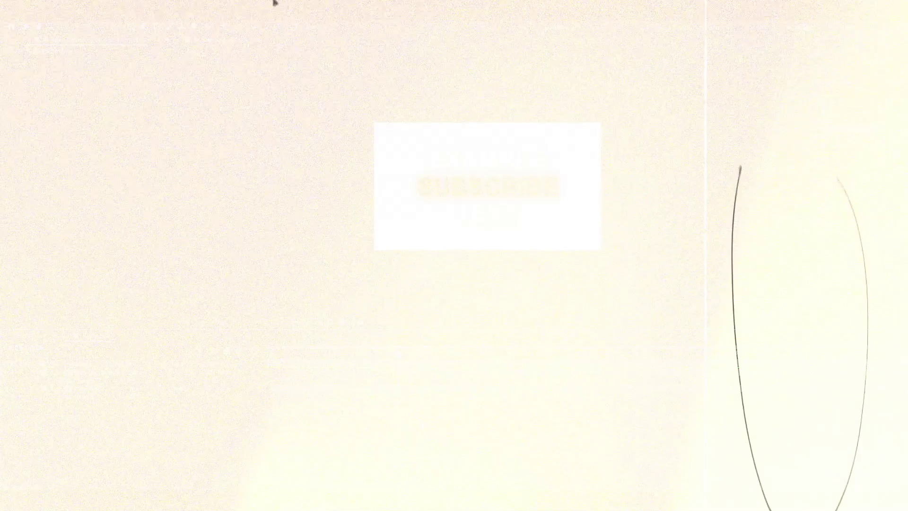